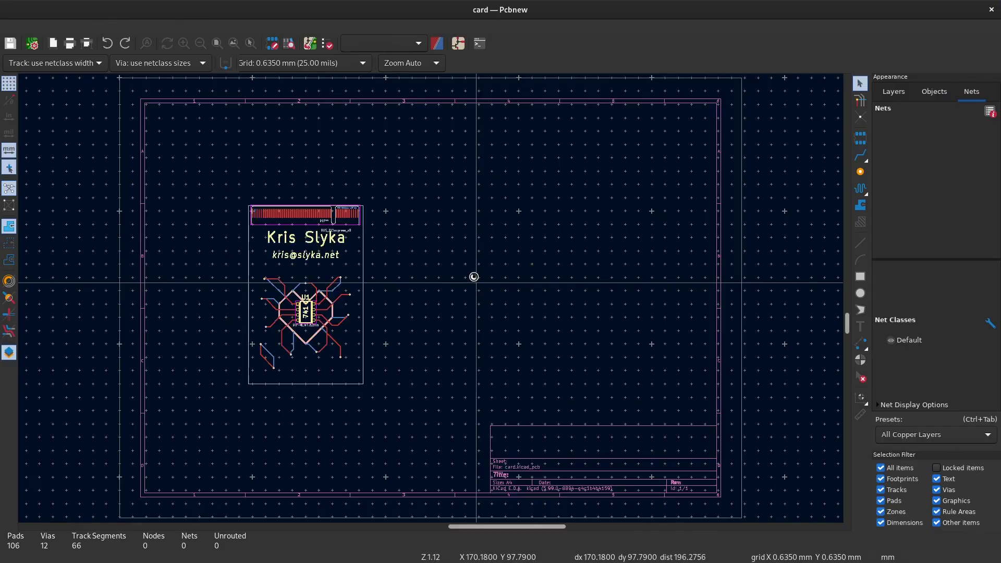
pyautogui.scroll(-1, 425, 264)
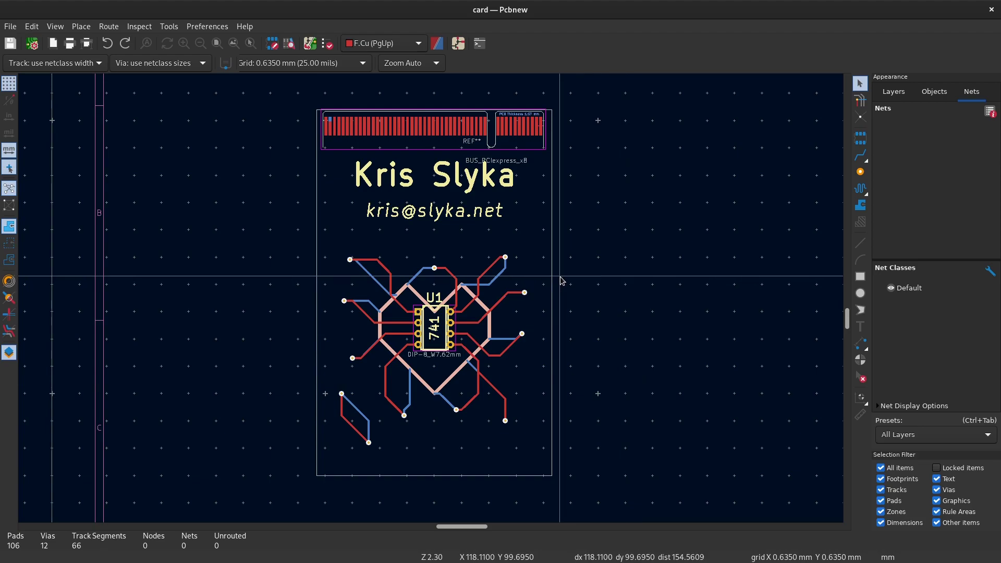
pyautogui.scroll(1, 555, 252)
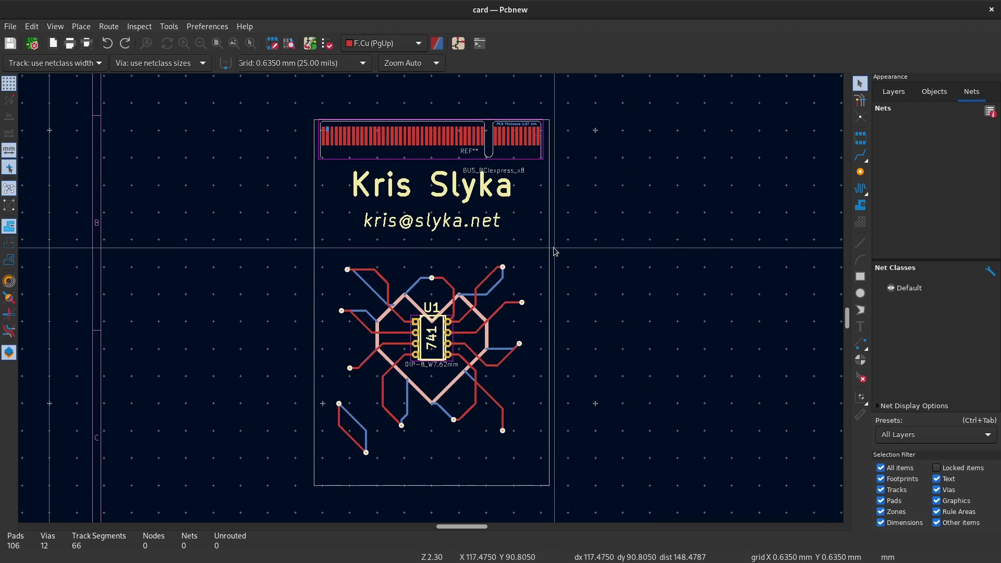
pyautogui.doubleClick(441, 220)
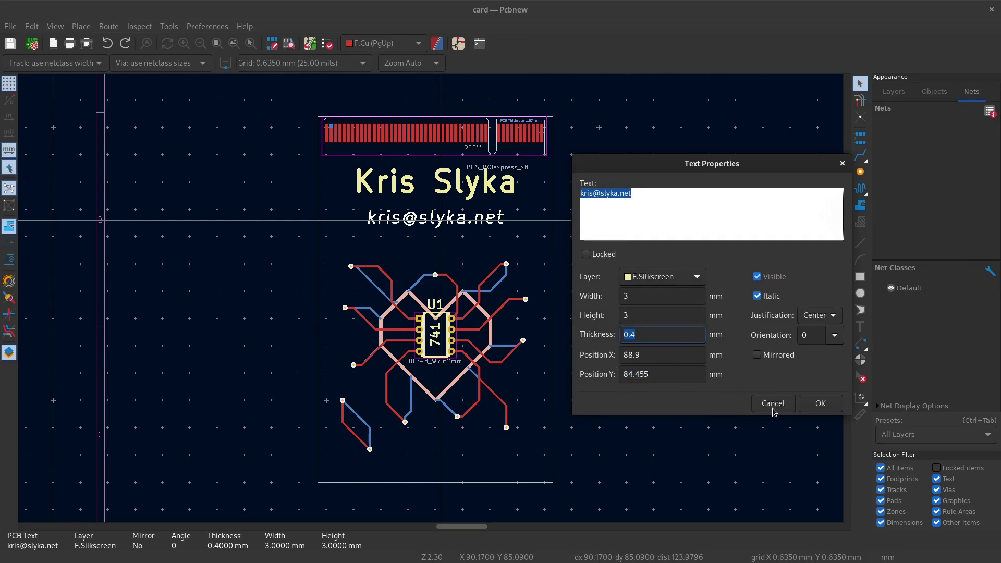
pyautogui.click(774, 405)
pyautogui.doubleClick(492, 189)
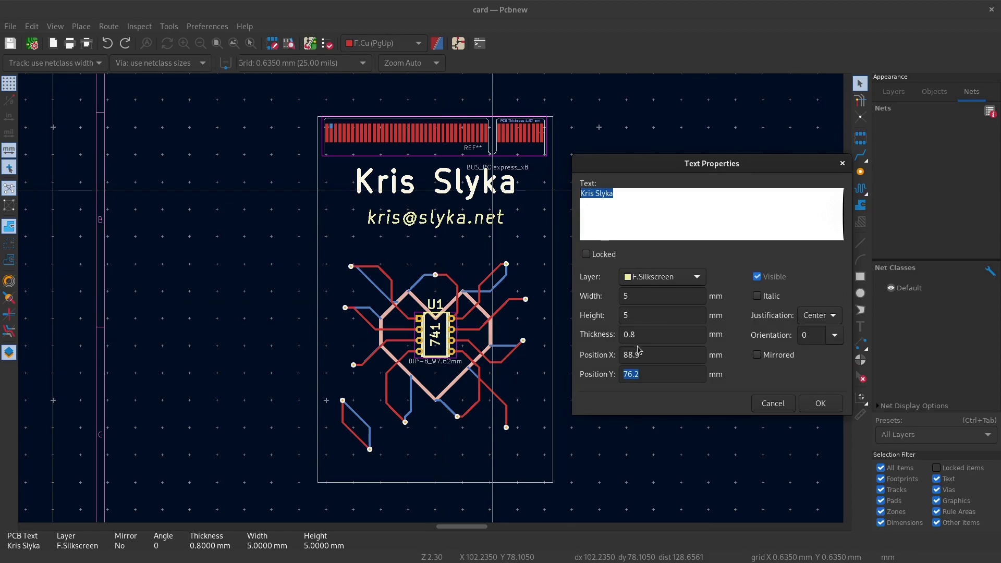
pyautogui.click(778, 405)
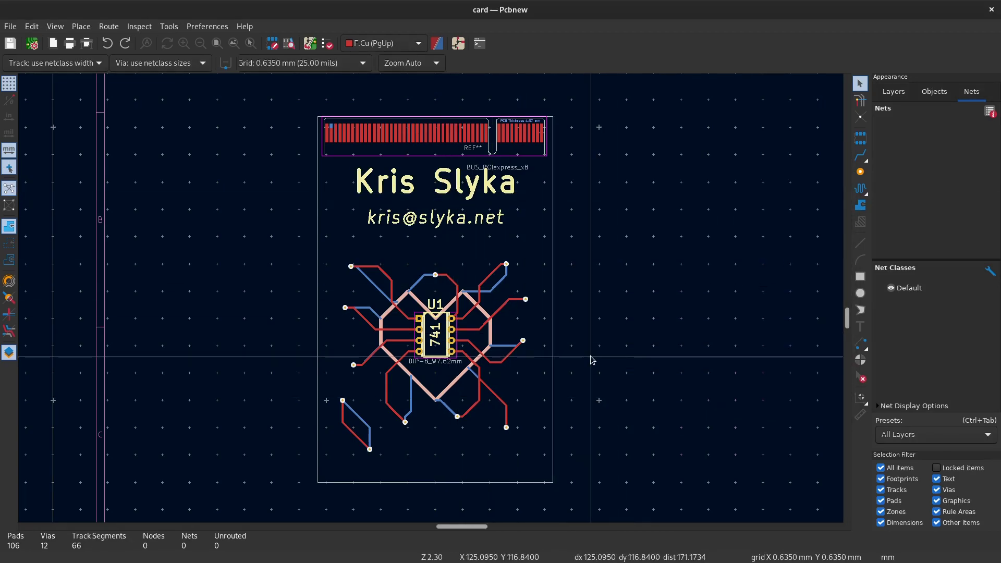
# Switch to the Front Layers preset and select the U1 footprint to inspect it
pyautogui.click(891, 440)
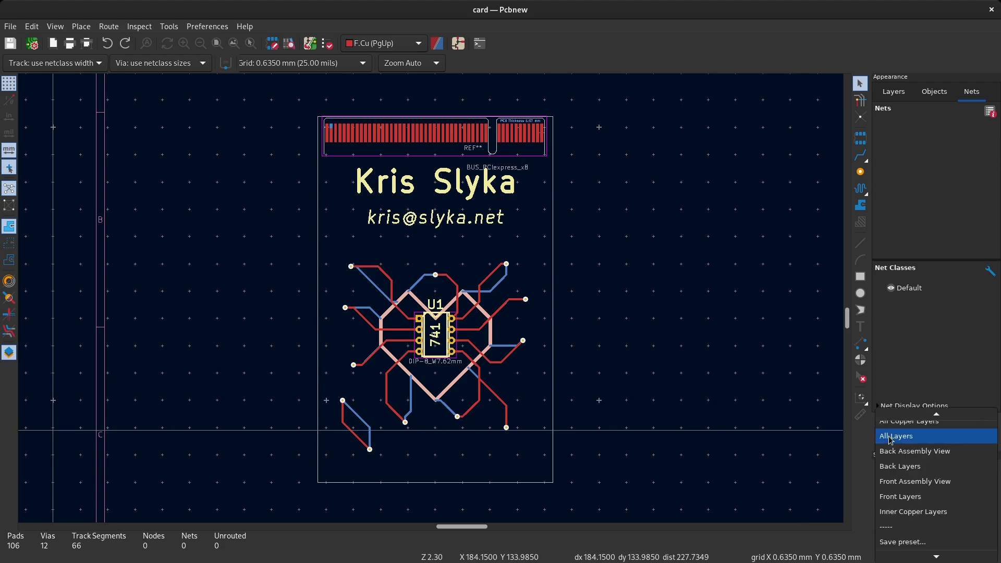
pyautogui.click(935, 497)
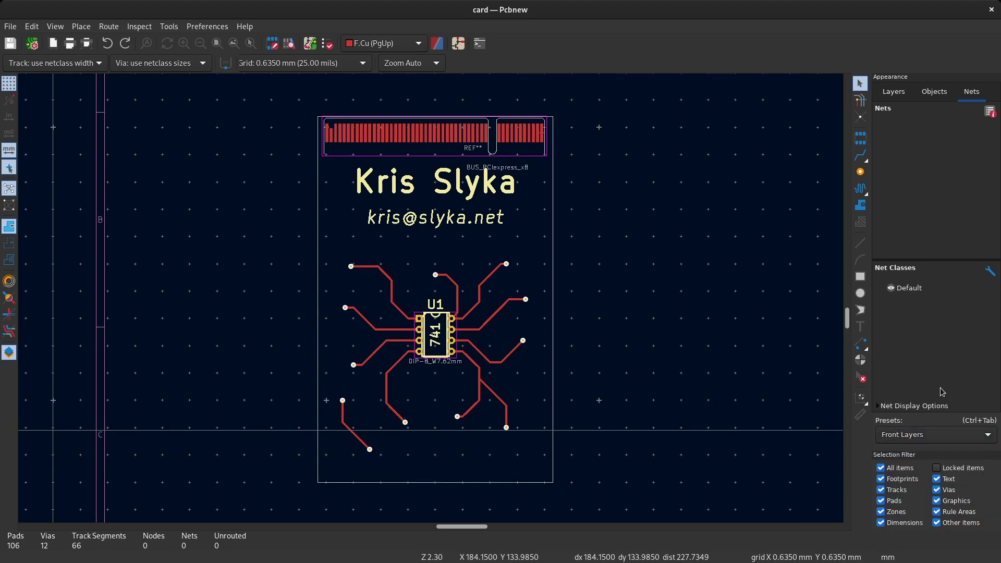
pyautogui.moveTo(577, 289); pyautogui.dragTo(610, 288, button='middle')
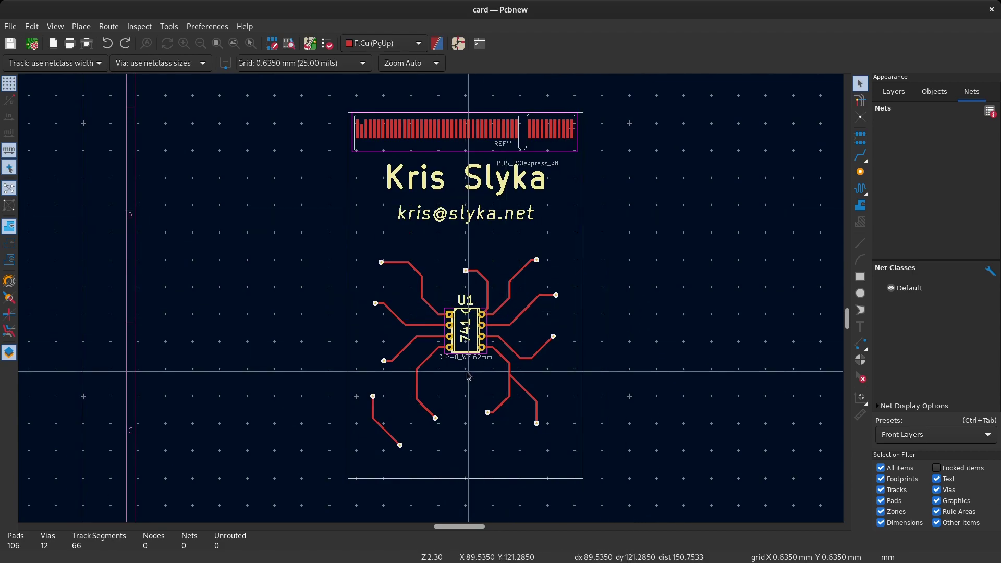
pyautogui.click(466, 341)
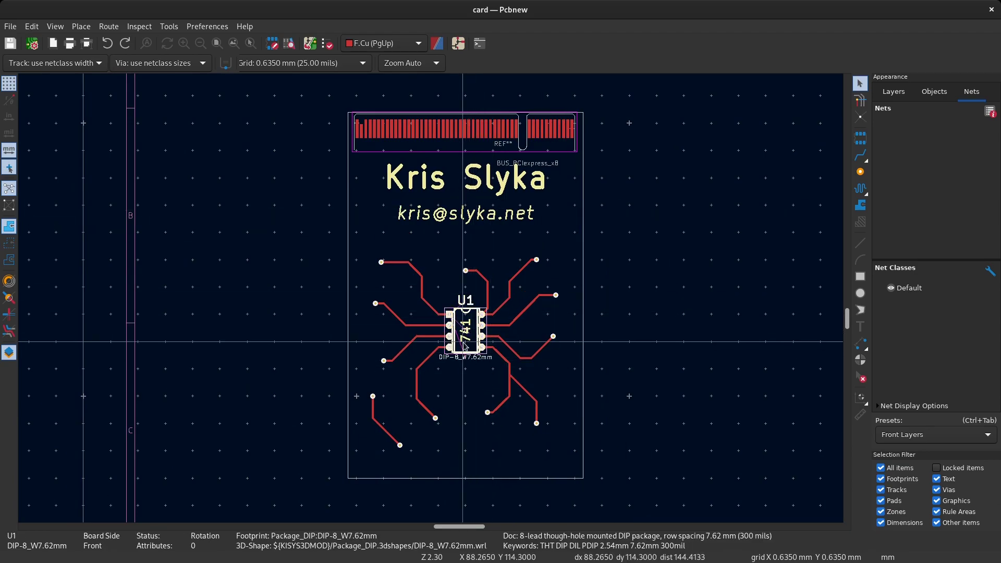
pyautogui.click(673, 311)
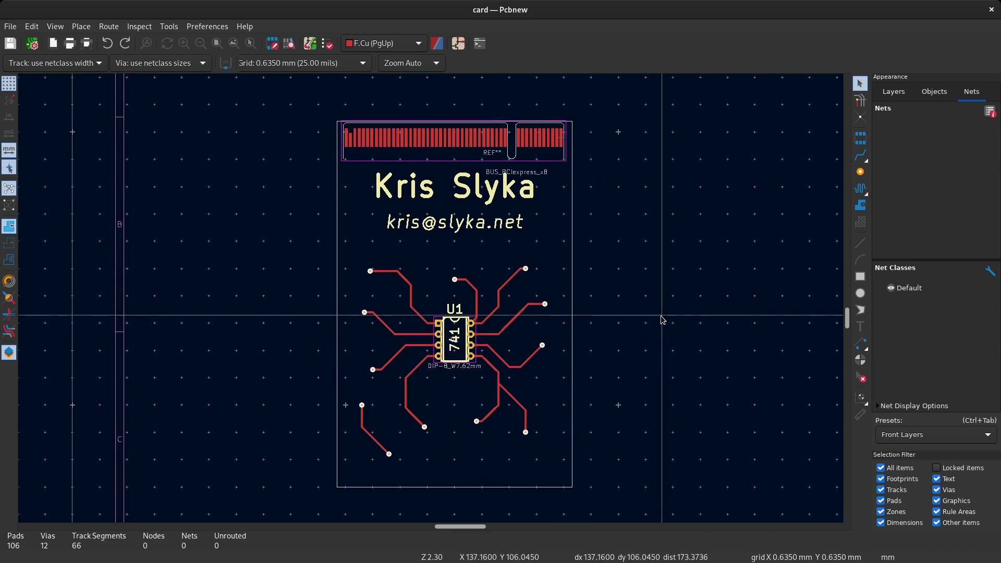
# Zoom in and inspect the edge connector footprint, then deselect it
pyautogui.scroll(1, 662, 317)
pyautogui.scroll(-1, 664, 318)
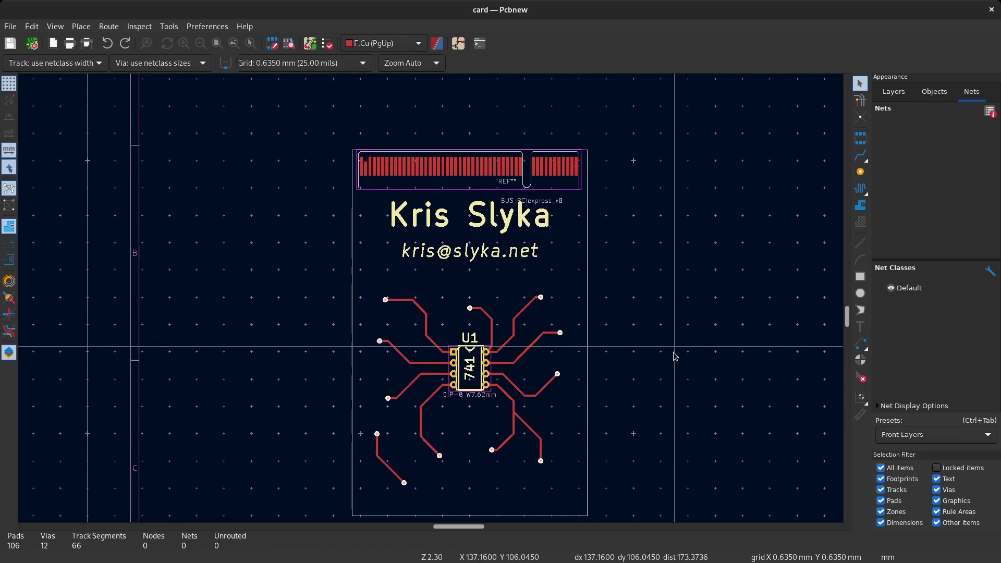
pyautogui.scroll(3, 510, 170)
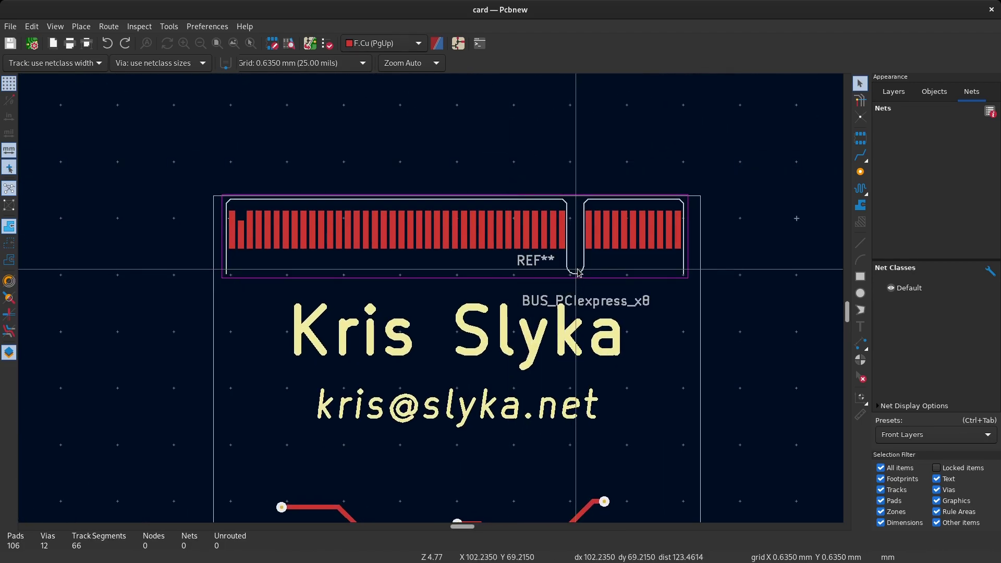
pyautogui.click(459, 269)
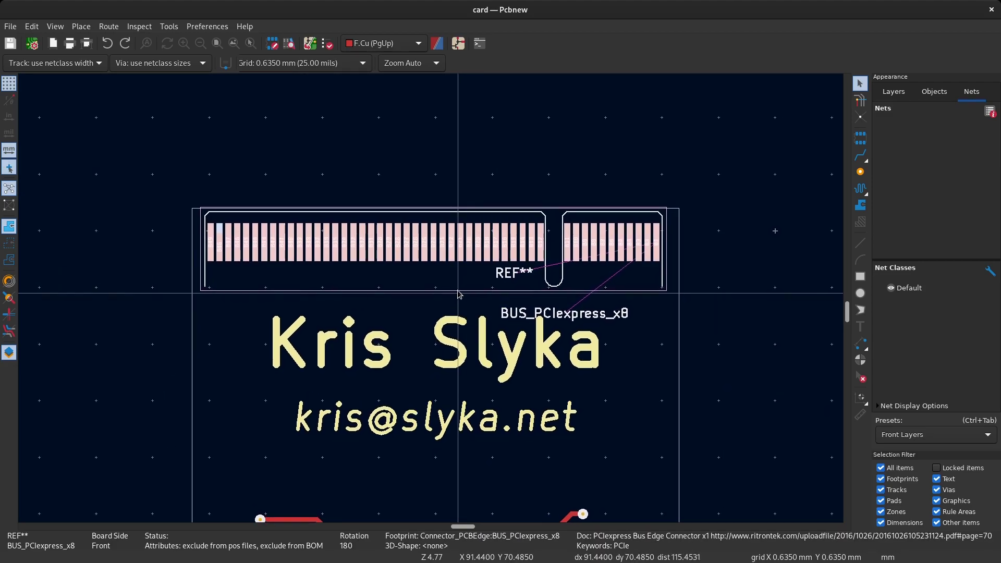
pyautogui.scroll(-2, 465, 281)
pyautogui.keyDown('shift'); pyautogui.scroll(-3, 465, 280); pyautogui.keyUp('shift')
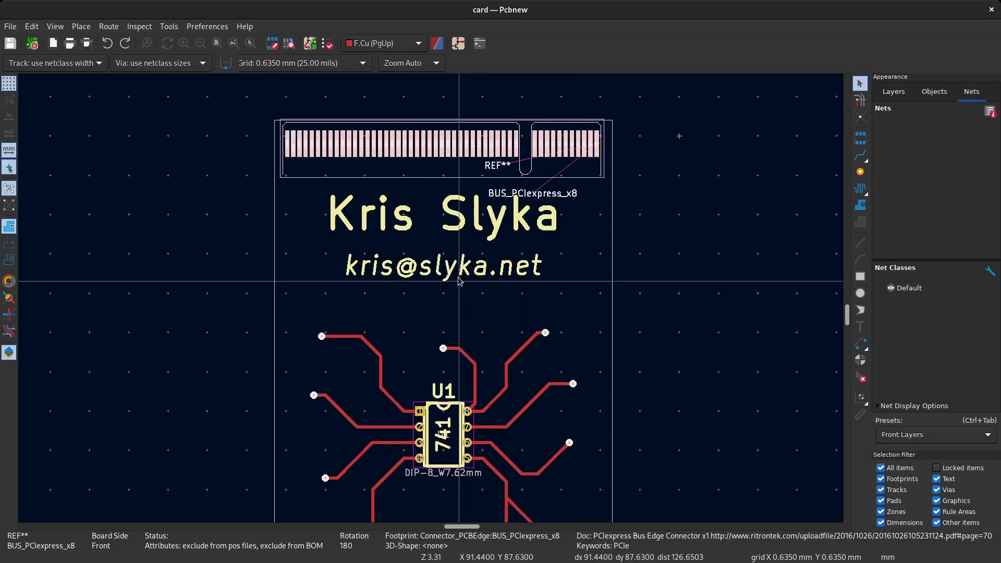
pyautogui.click(705, 317)
# Switch to the Back Layers preset showing the heart traces, and open the 3D Viewer
pyautogui.click(917, 435)
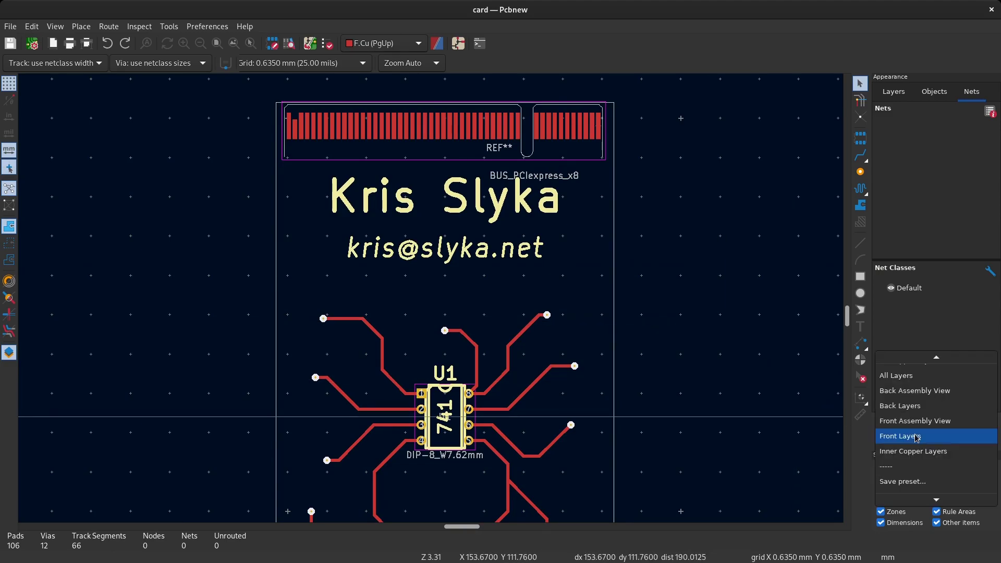
pyautogui.click(912, 405)
pyautogui.keyDown('shift'); pyautogui.scroll(-2, 686, 366); pyautogui.keyUp('shift')
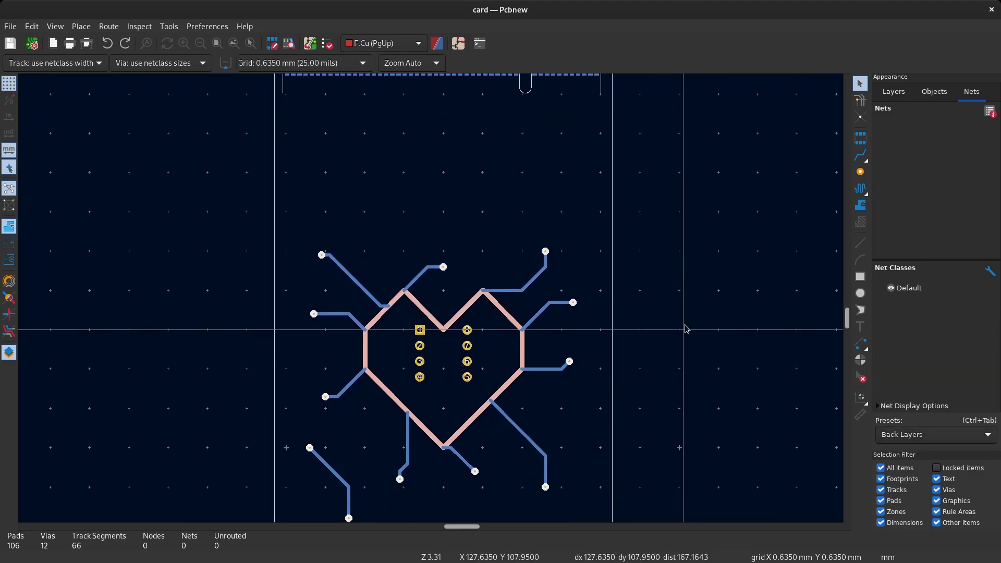
pyautogui.keyDown('shift'); pyautogui.scroll(4, 691, 301); pyautogui.keyUp('shift')
pyautogui.keyDown('shift'); pyautogui.scroll(-4, 688, 313); pyautogui.keyUp('shift')
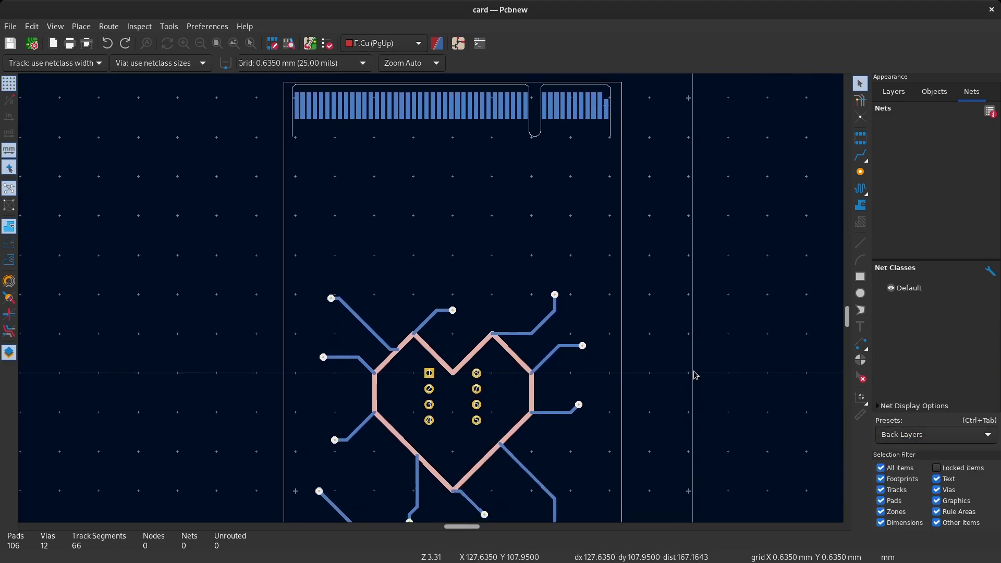
pyautogui.keyDown('shift'); pyautogui.scroll(-1, 688, 302); pyautogui.keyUp('shift')
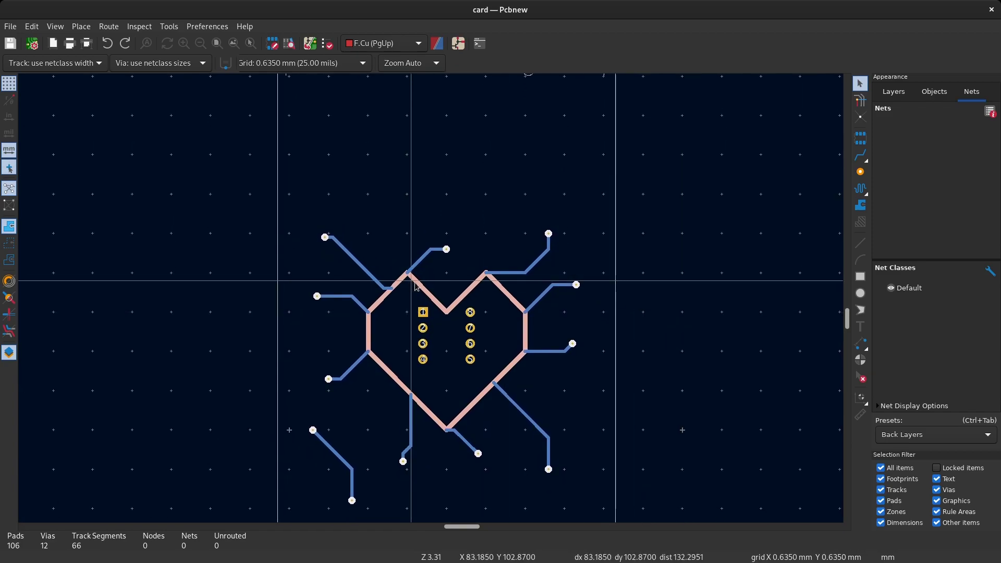
pyautogui.scroll(-2, 482, 258)
pyautogui.keyDown('shift'); pyautogui.scroll(1, 522, 261); pyautogui.keyUp('shift')
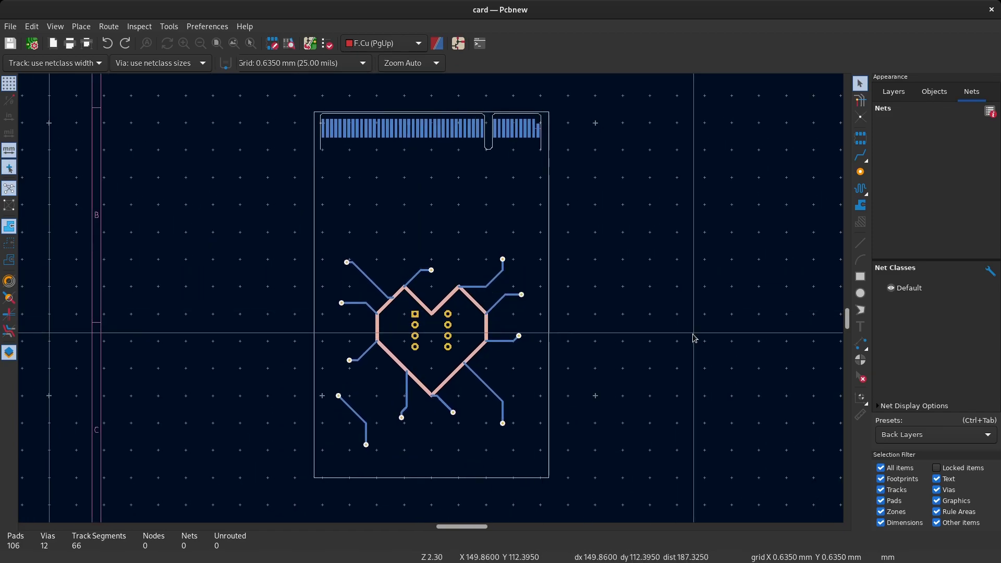
pyautogui.hotkey('alt', '3')
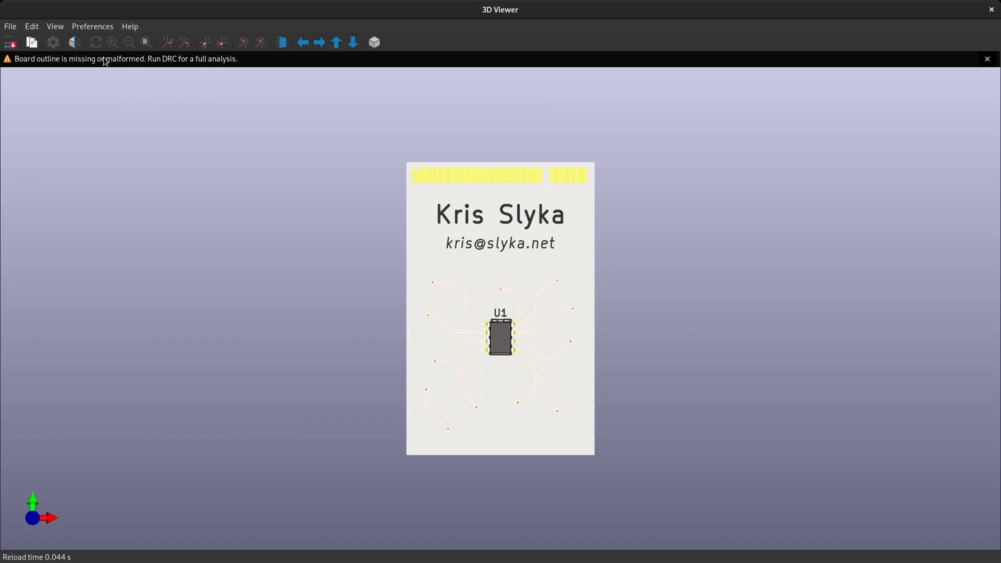
# Hide 3D models and solder mask in 3D Display Options, then tilt the board to an angle
pyautogui.click(58, 45)
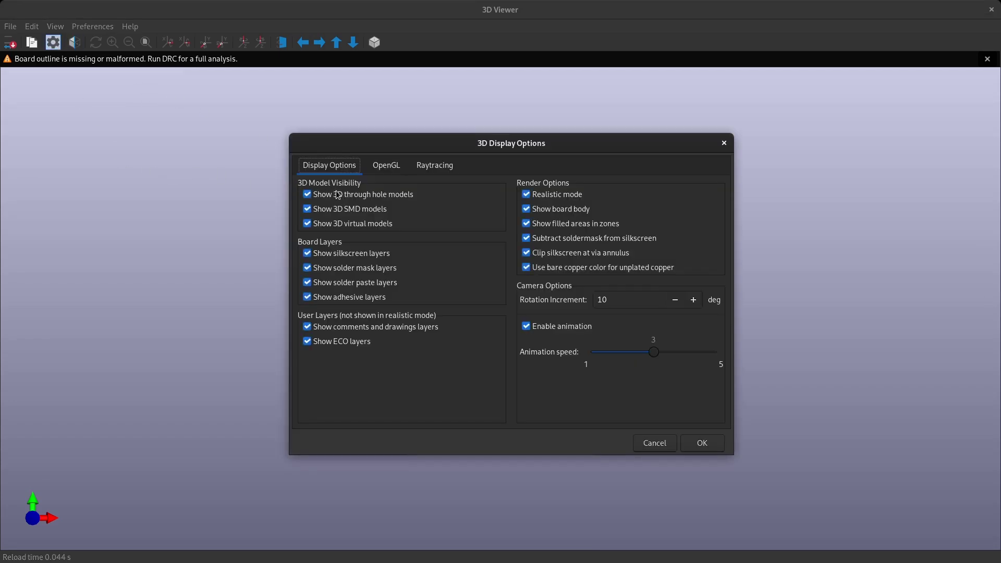
pyautogui.click(702, 442)
pyautogui.scroll(2, 528, 268)
pyautogui.moveTo(528, 269); pyautogui.dragTo(1000, 23)
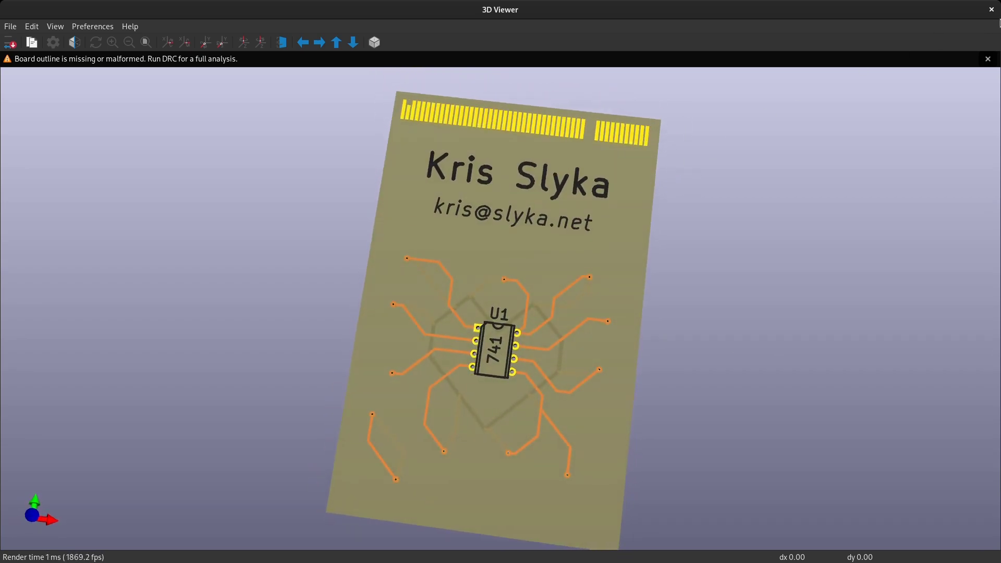
# Export F.Cu, B.Cu and silkscreens as one black-and-white SVG with all layers in a single file
pyautogui.click(992, 10)
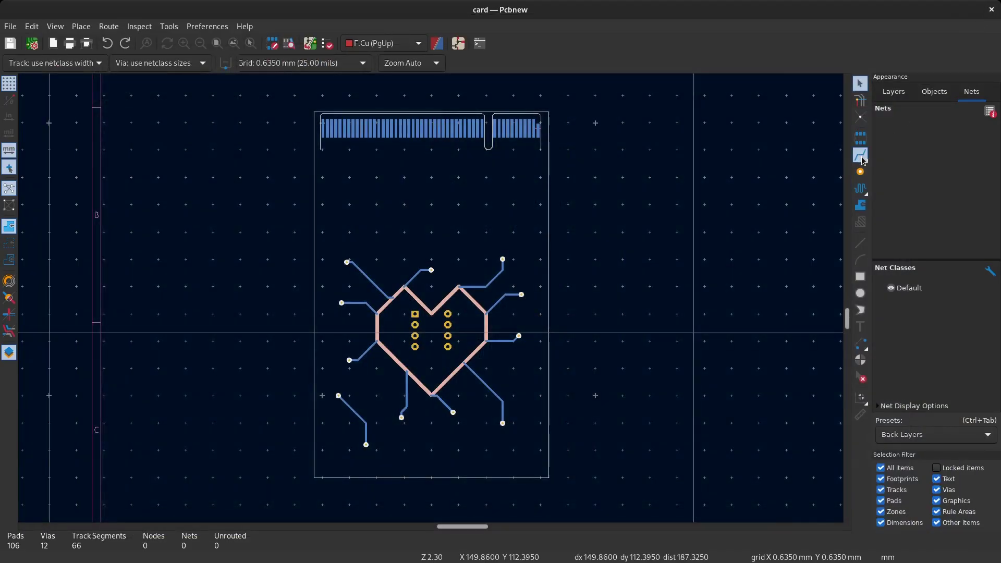
pyautogui.click(11, 26)
pyautogui.moveTo(94, 98)
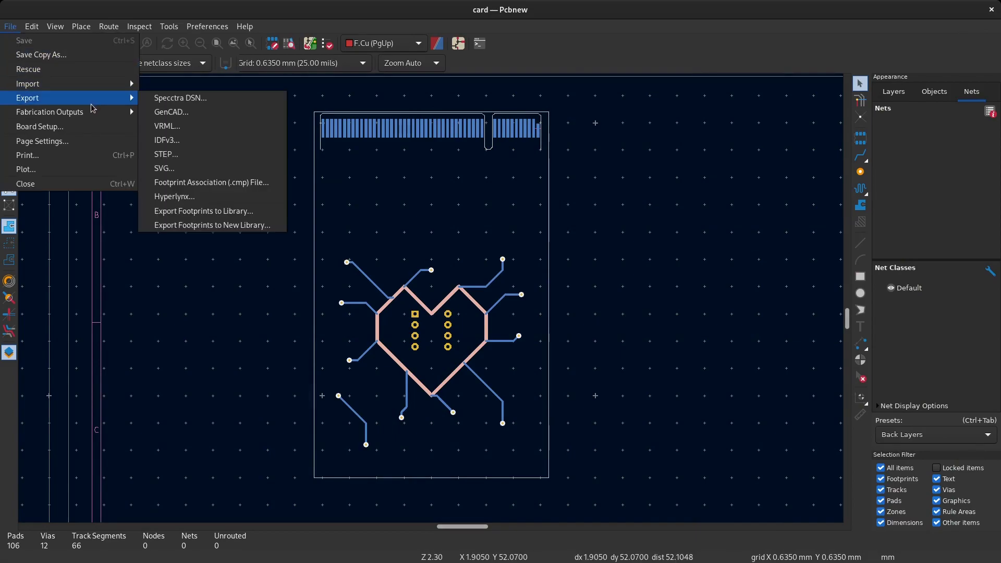
pyautogui.click(245, 168)
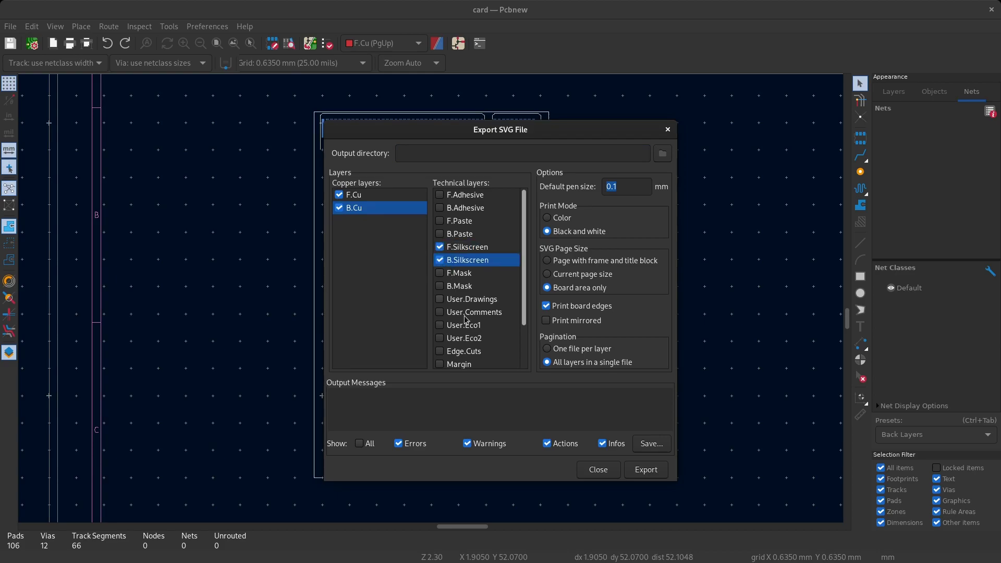
pyautogui.click(598, 361)
pyautogui.click(647, 470)
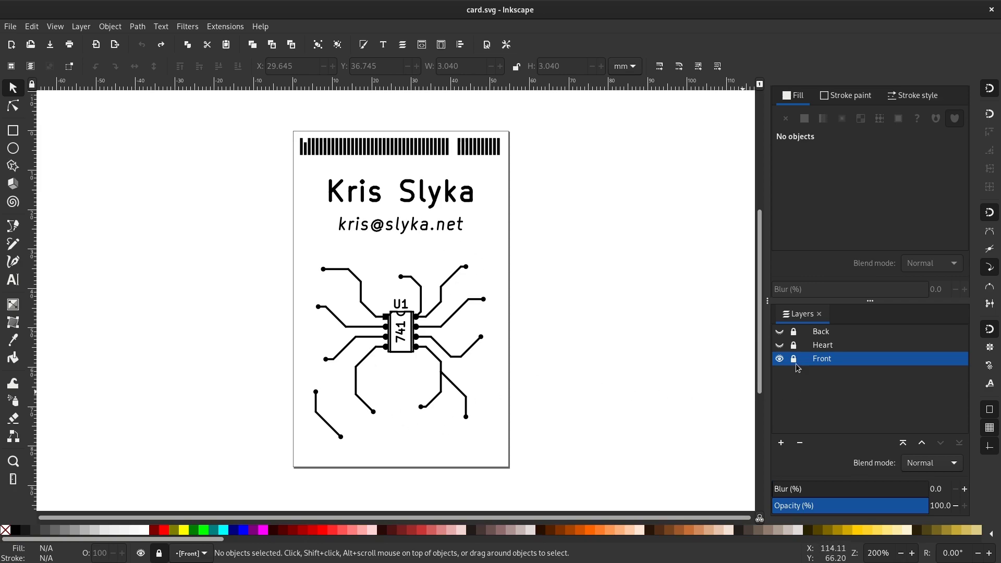
# Hide the Front layer, show the Back and Heart layers, and make Back current
pyautogui.click(780, 359)
pyautogui.click(780, 331)
pyautogui.click(780, 346)
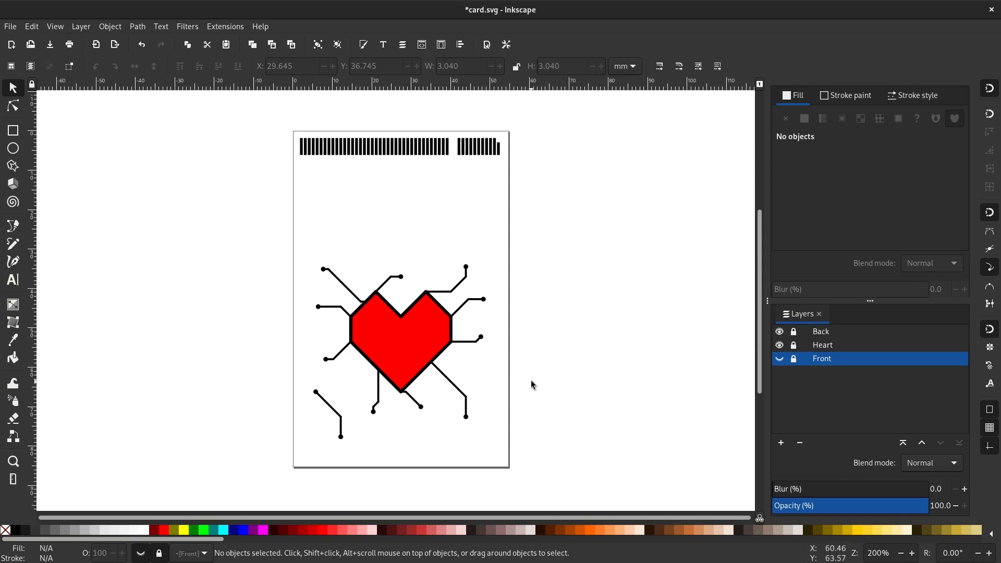
pyautogui.hscroll(-2, 530, 384)
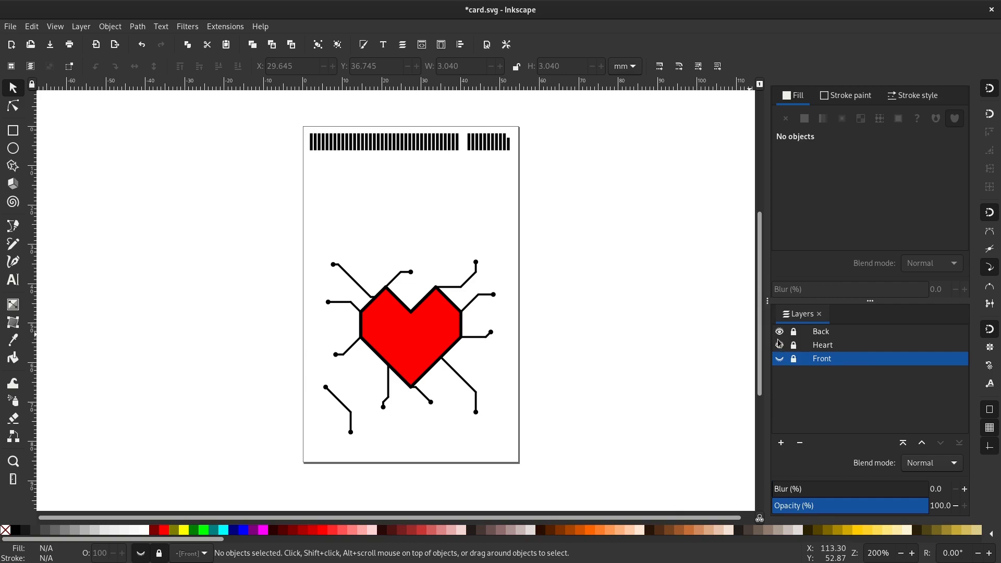
pyautogui.click(820, 335)
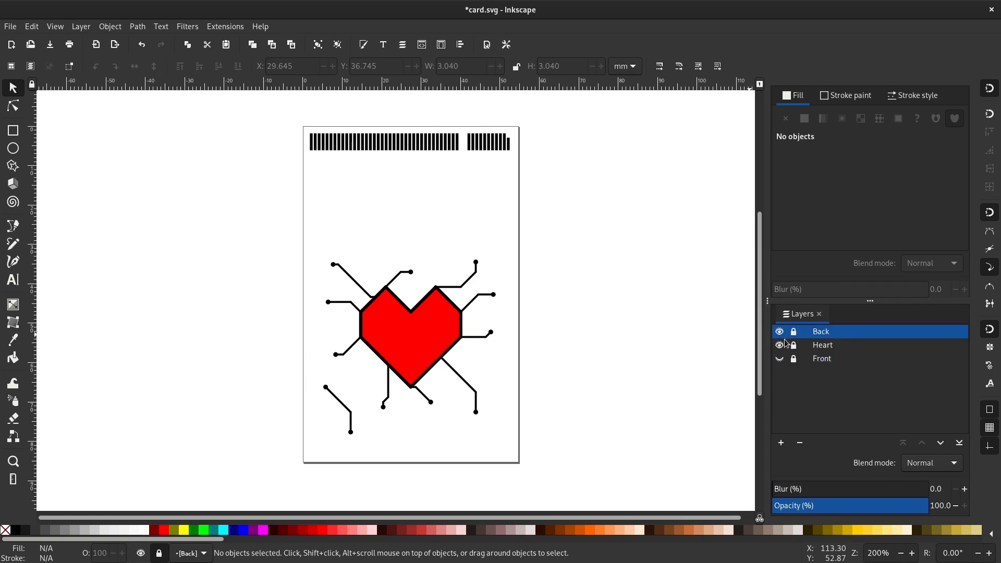
# Delete the Heart layer to try saving a Back-only copy, then undo the deletion
pyautogui.click(825, 348)
pyautogui.click(800, 442)
pyautogui.click(10, 26)
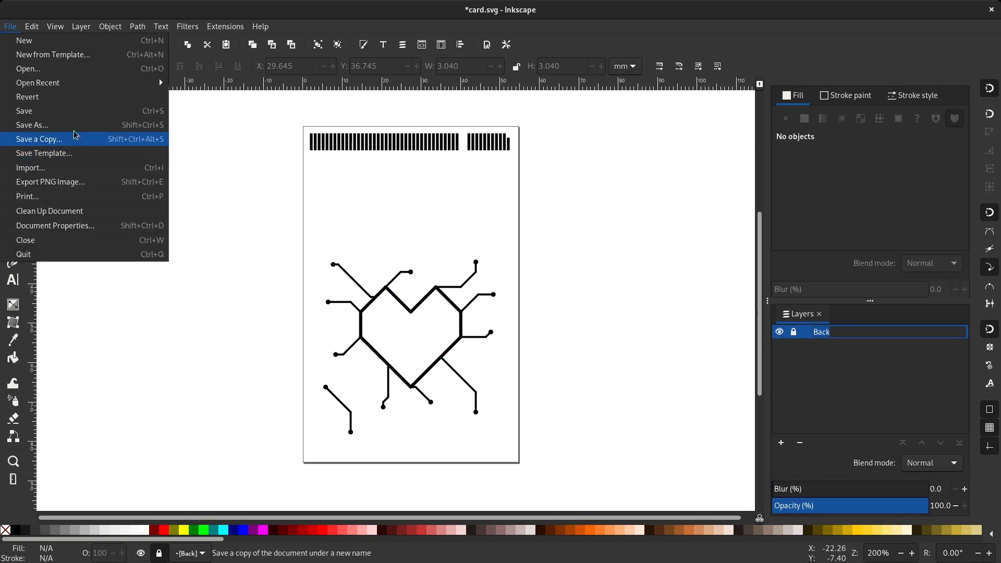
pyautogui.click(76, 136)
pyautogui.press('Escape')
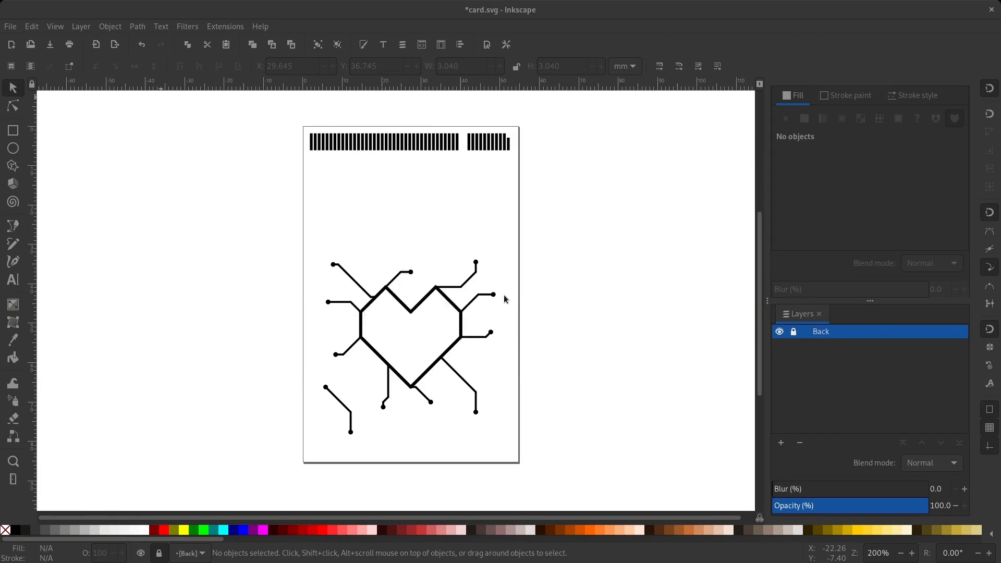
pyautogui.hotkey('ctrl', 'z')
# Delete the Back and Front layers and save a heart-only copy of the drawing
pyautogui.click(800, 443)
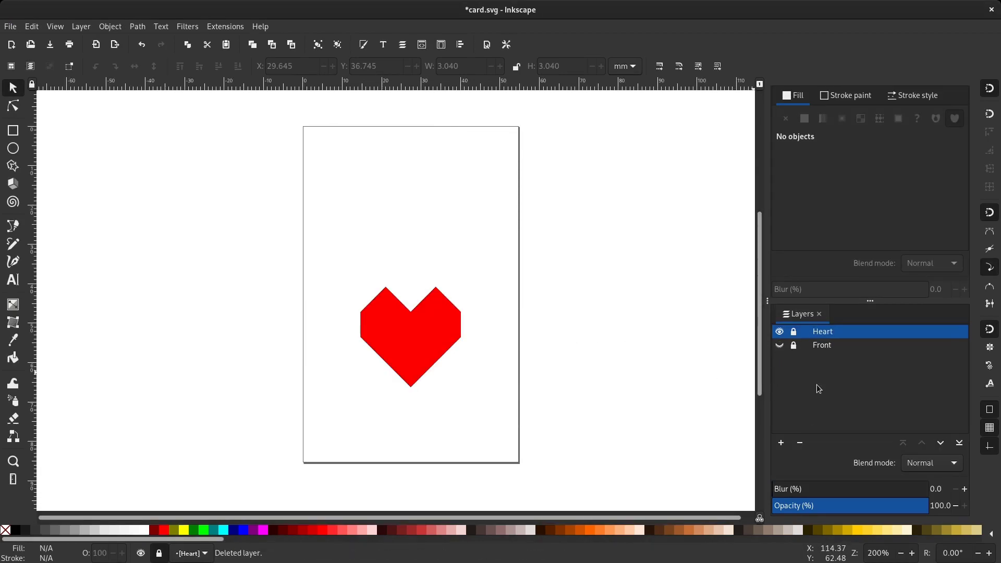
pyautogui.click(10, 26)
pyautogui.click(83, 138)
pyautogui.press('Return')
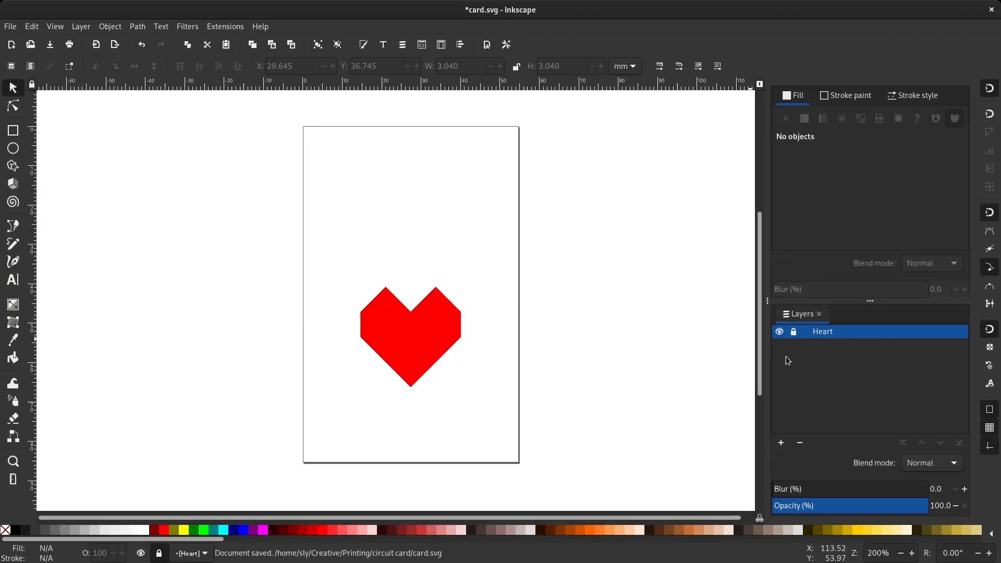
pyautogui.hotkey('ctrl', 'z')
pyautogui.hotkey('ctrl', 'z')
pyautogui.hotkey('ctrl', 'z')
pyautogui.hotkey('ctrl', 'z')
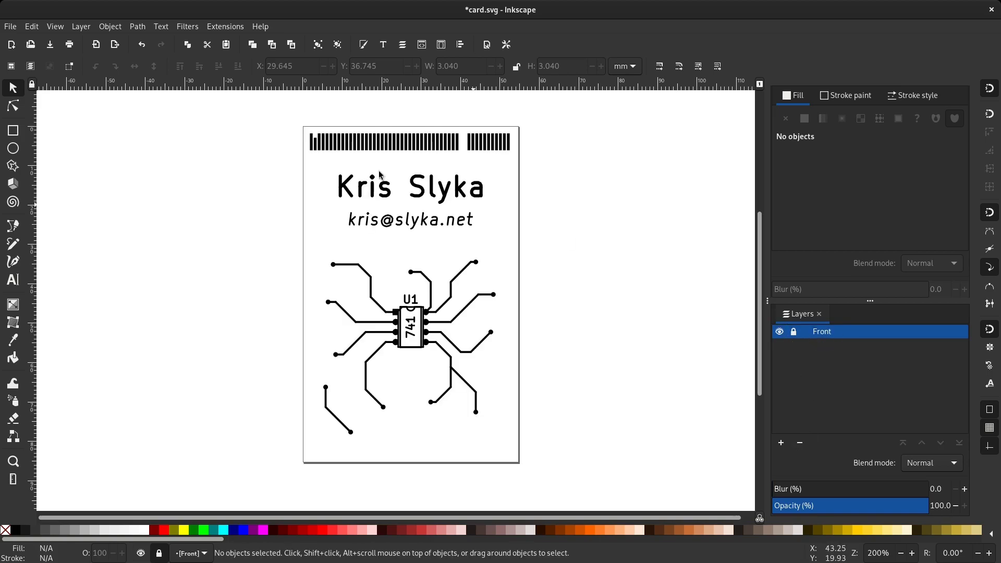
# Save a Front-only copy over the existing file, then undo back to all three layers
pyautogui.click(10, 26)
pyautogui.click(83, 137)
pyautogui.press('Return')
pyautogui.click(594, 336)
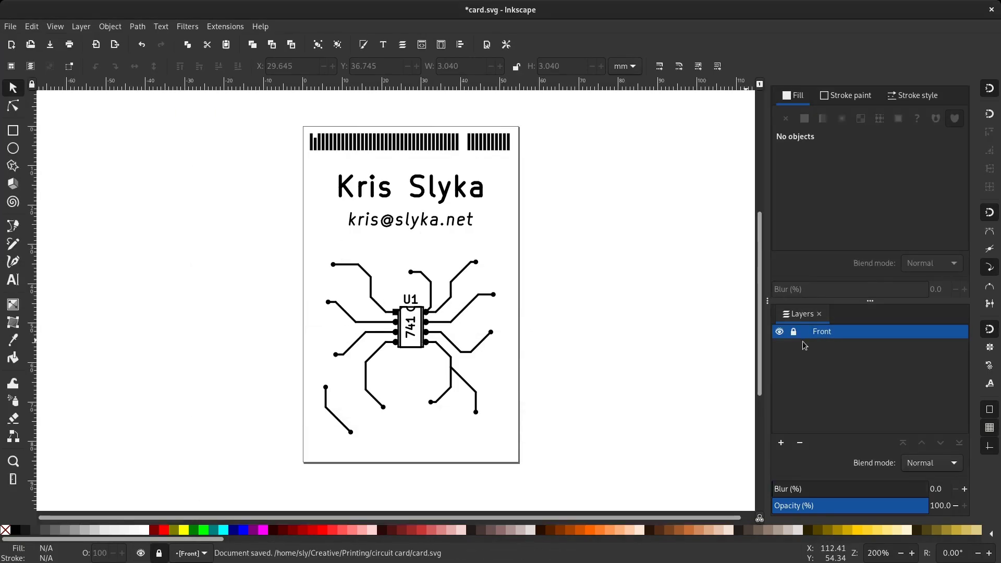
pyautogui.hotkey('ctrl', 'z')
pyautogui.moveTo(265, 113); pyautogui.dragTo(603, 490)
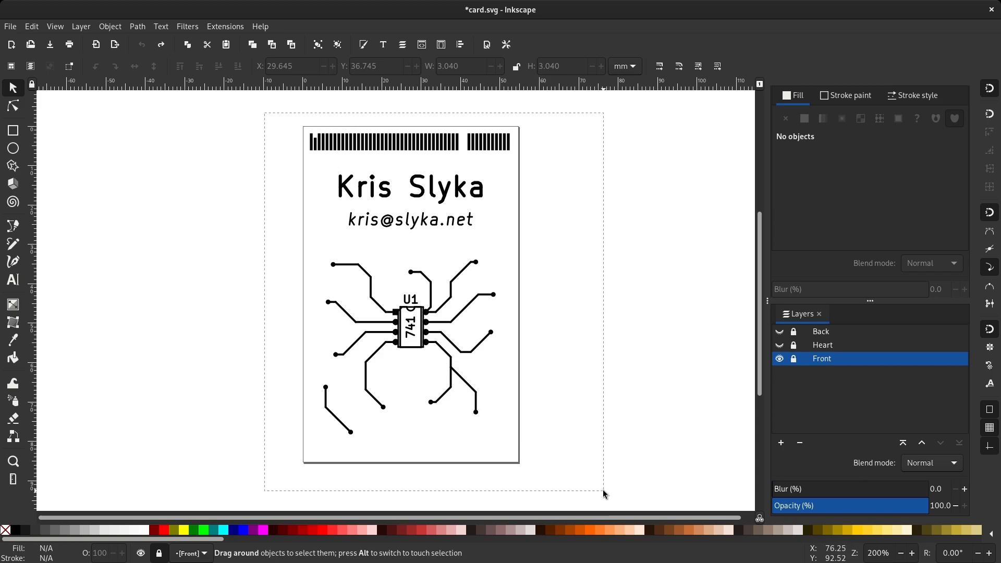
pyautogui.moveTo(604, 491); pyautogui.dragTo(604, 491)
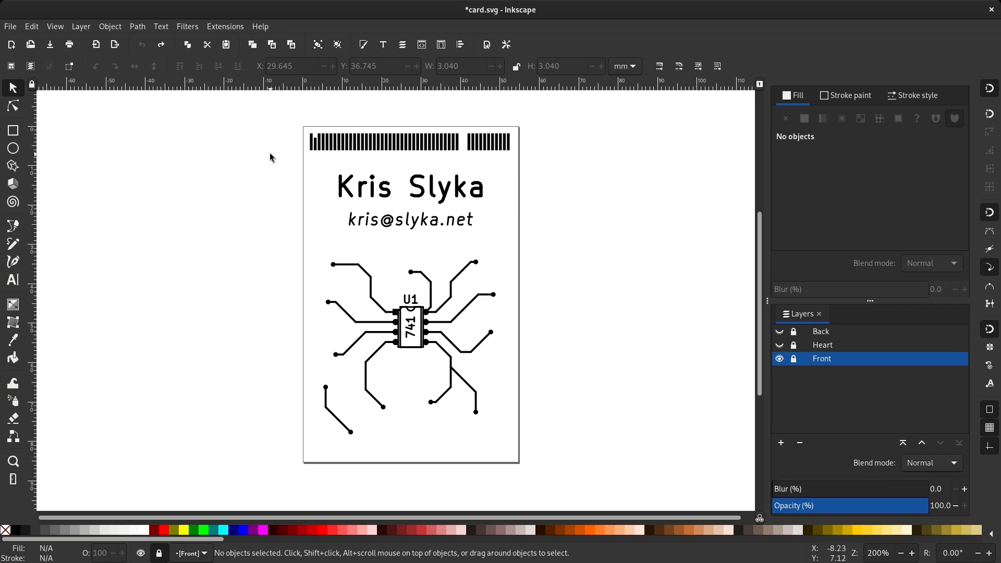
# Unlock the Front layer, ungroup its 30 objects, and convert objects and strokes to paths
pyautogui.click(794, 359)
pyautogui.moveTo(230, 116); pyautogui.dragTo(612, 478)
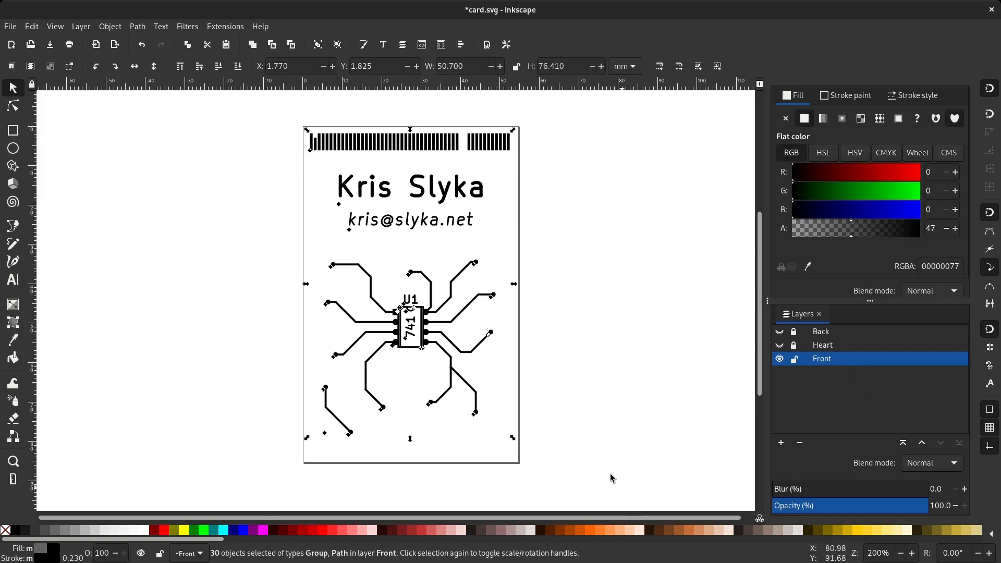
pyautogui.hotkey('ctrl', 'shift', 'g')
pyautogui.hotkey('ctrl', 'shift', 'g')
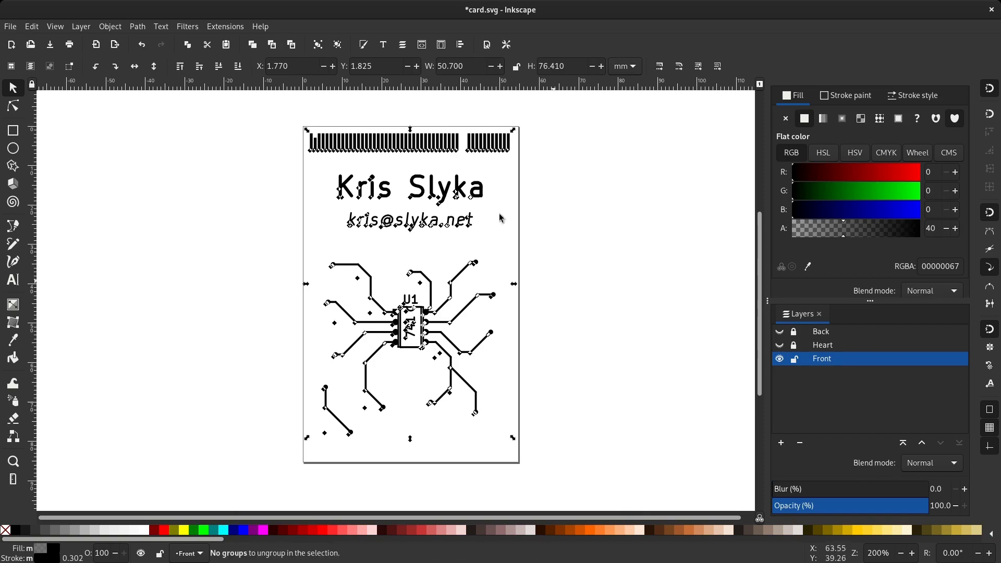
pyautogui.click(161, 26)
pyautogui.moveTo(138, 27)
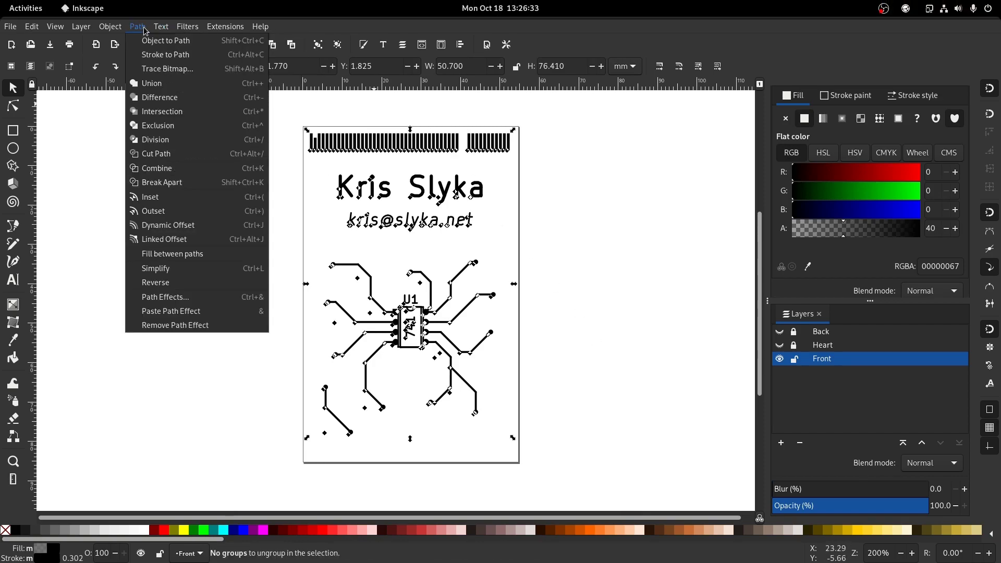
pyautogui.click(144, 46)
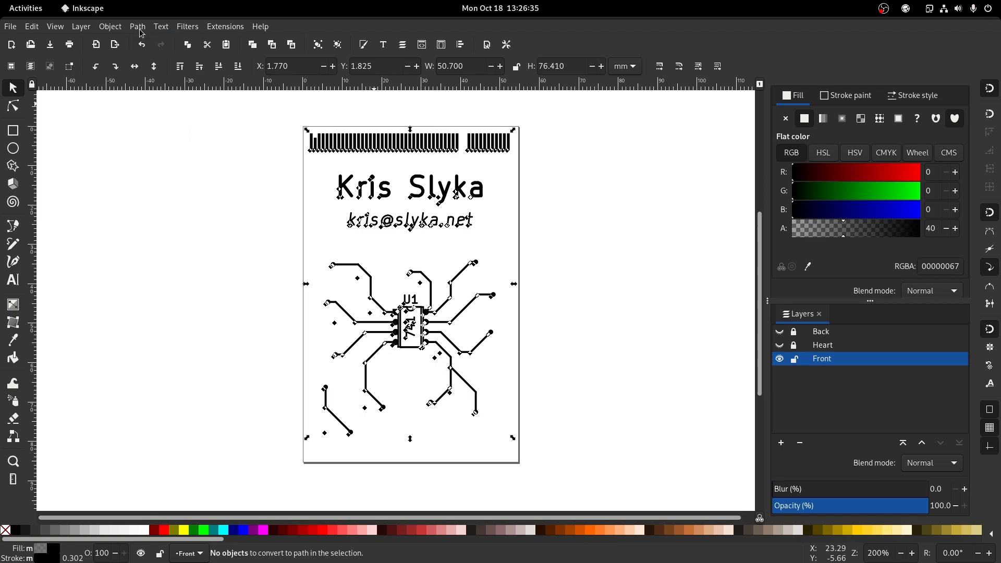
pyautogui.click(141, 28)
pyautogui.click(141, 54)
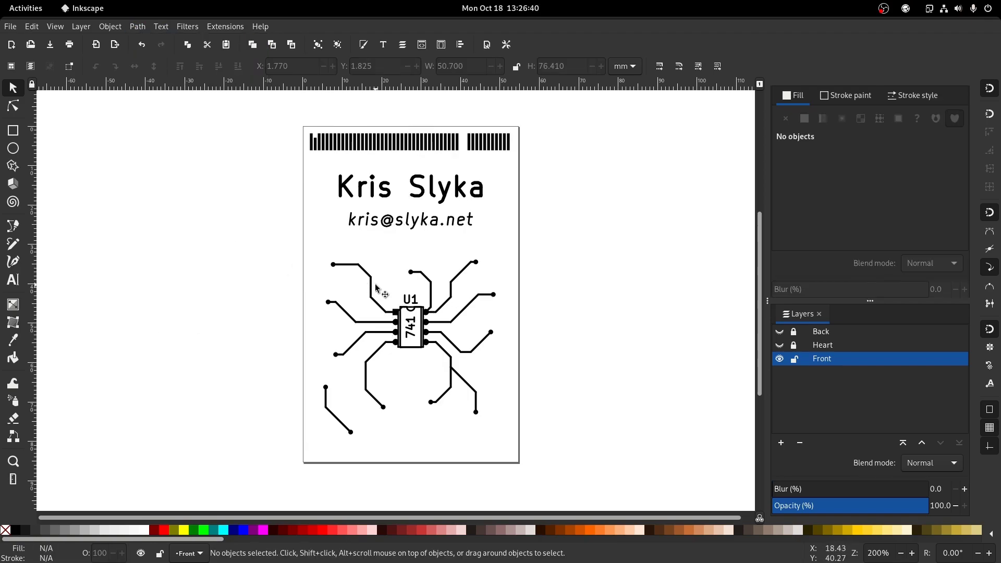
# Edit the vertical trace's nodes, undo the stray node move, and return to the Selector
pyautogui.keyDown('ctrl'); pyautogui.scroll(5, 393, 288); pyautogui.keyUp('ctrl')
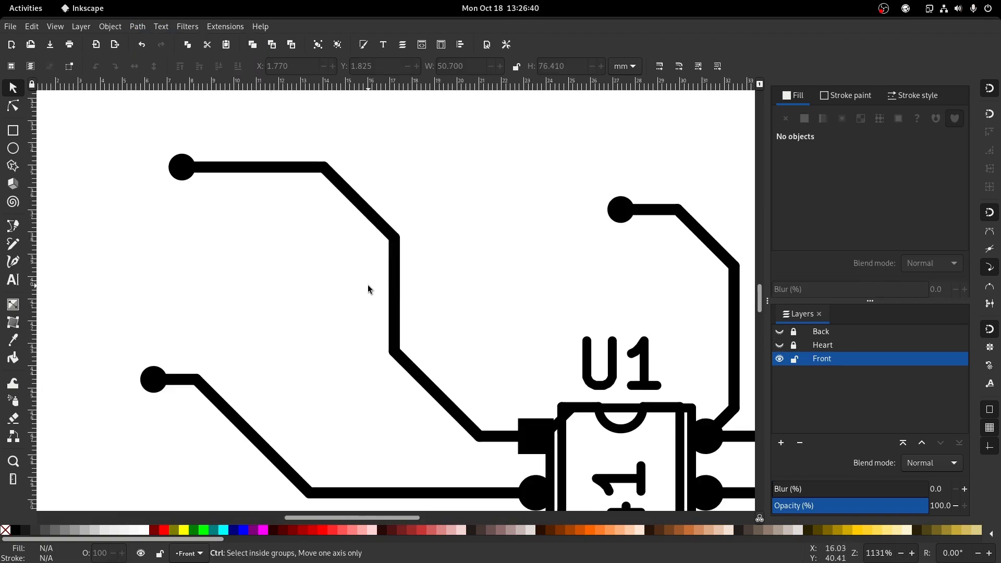
pyautogui.doubleClick(397, 279)
pyautogui.keyDown('ctrl'); pyautogui.scroll(2, 412, 247); pyautogui.keyUp('ctrl')
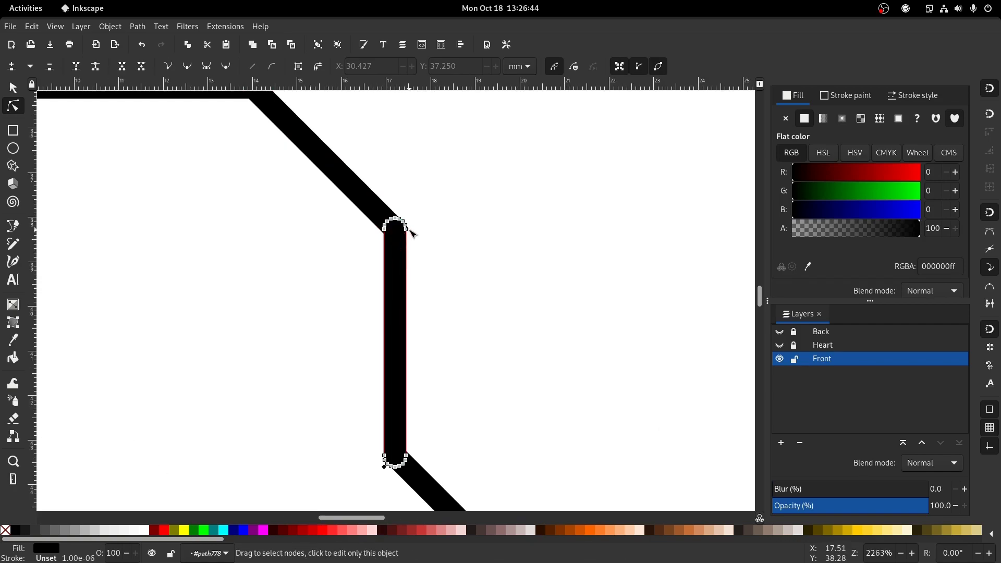
pyautogui.moveTo(406, 227); pyautogui.dragTo(413, 288)
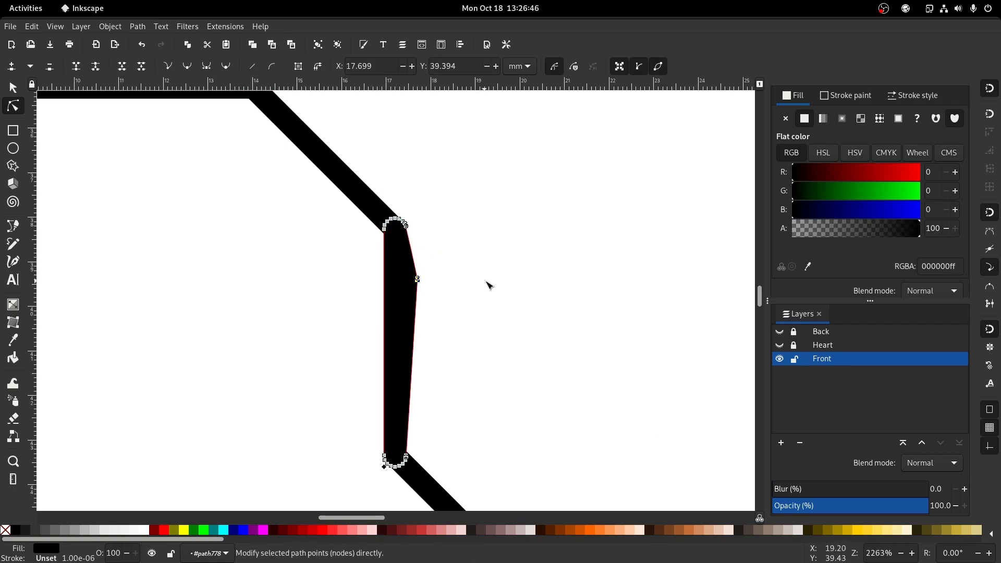
pyautogui.press('Escape')
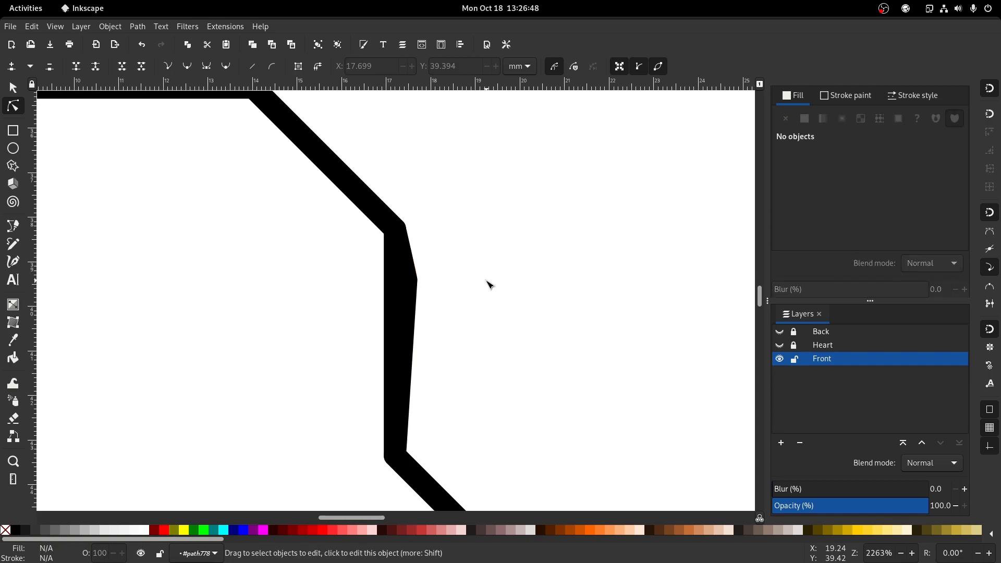
pyautogui.press('s')
pyautogui.hotkey('ctrl', 'z')
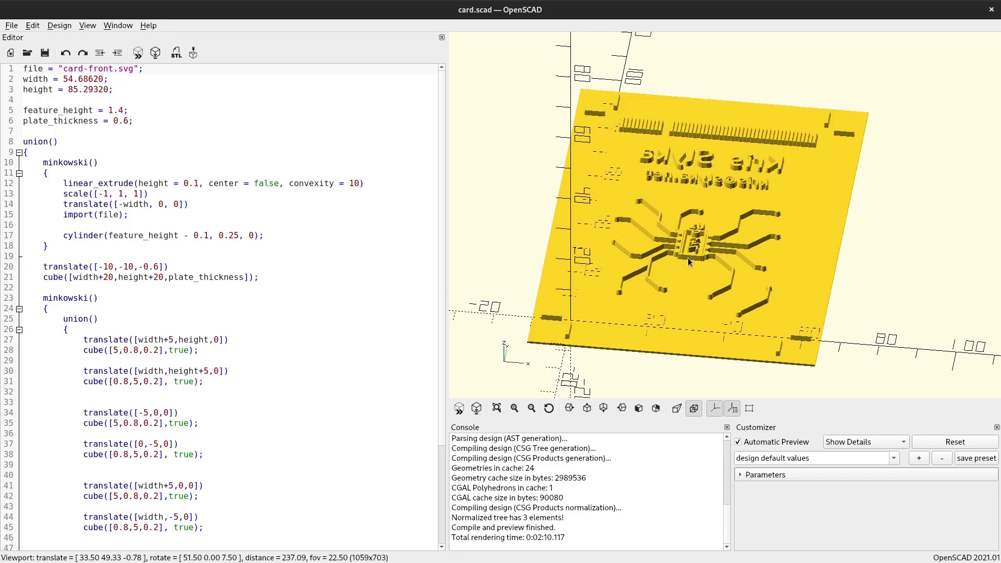
pyautogui.moveTo(688, 257); pyautogui.dragTo(778, 271)
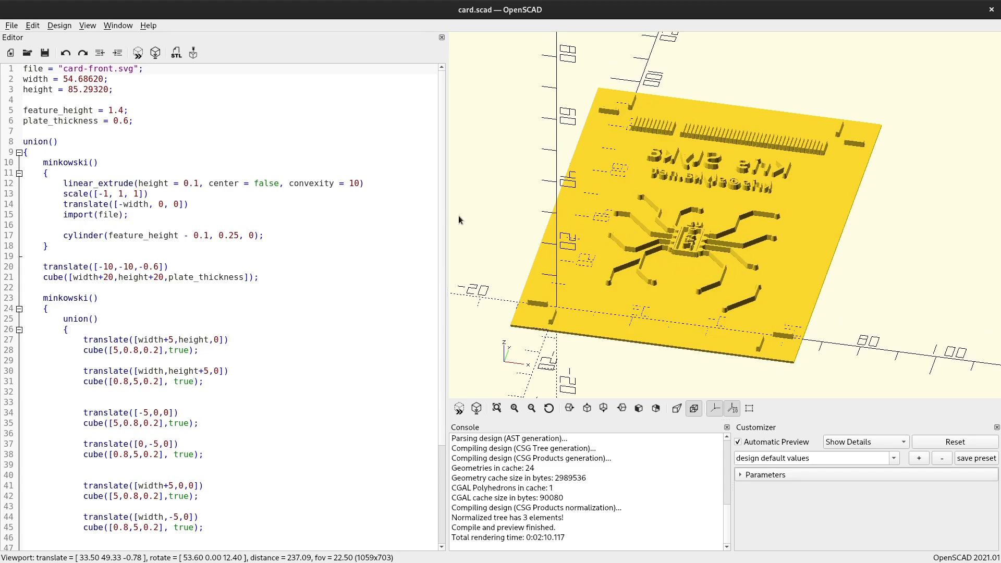
pyautogui.moveTo(443, 184); pyautogui.dragTo(427, 120)
pyautogui.moveTo(137, 90); pyautogui.dragTo(18, 78)
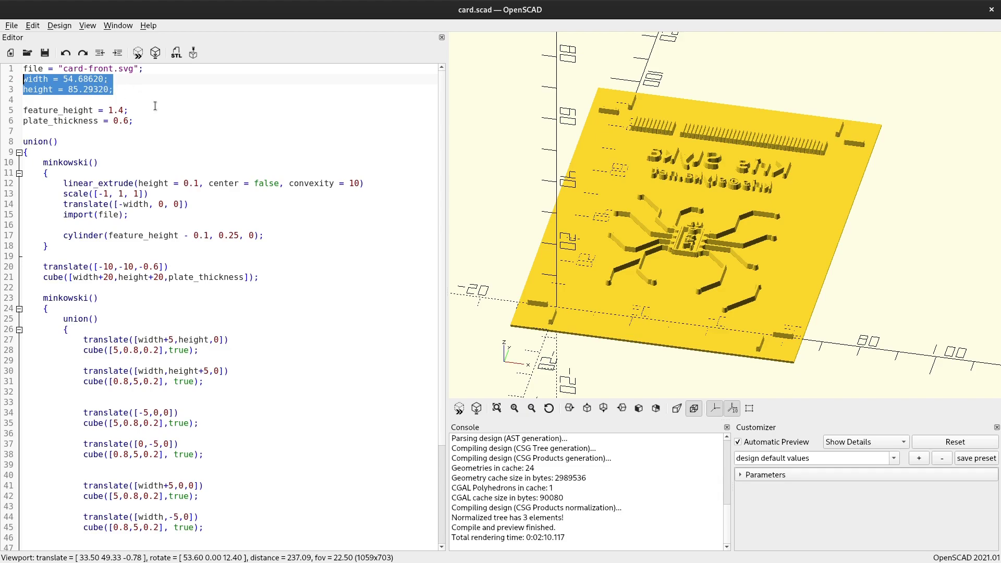
pyautogui.moveTo(717, 224); pyautogui.dragTo(740, 158)
pyautogui.scroll(8, 740, 261)
pyautogui.scroll(3, 772, 126)
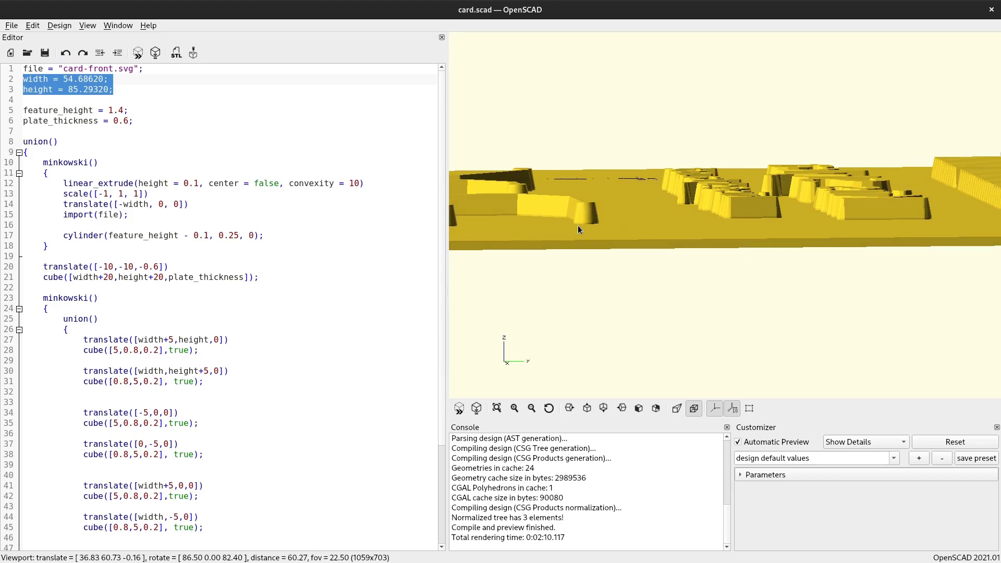
pyautogui.moveTo(663, 224); pyautogui.dragTo(681, 245)
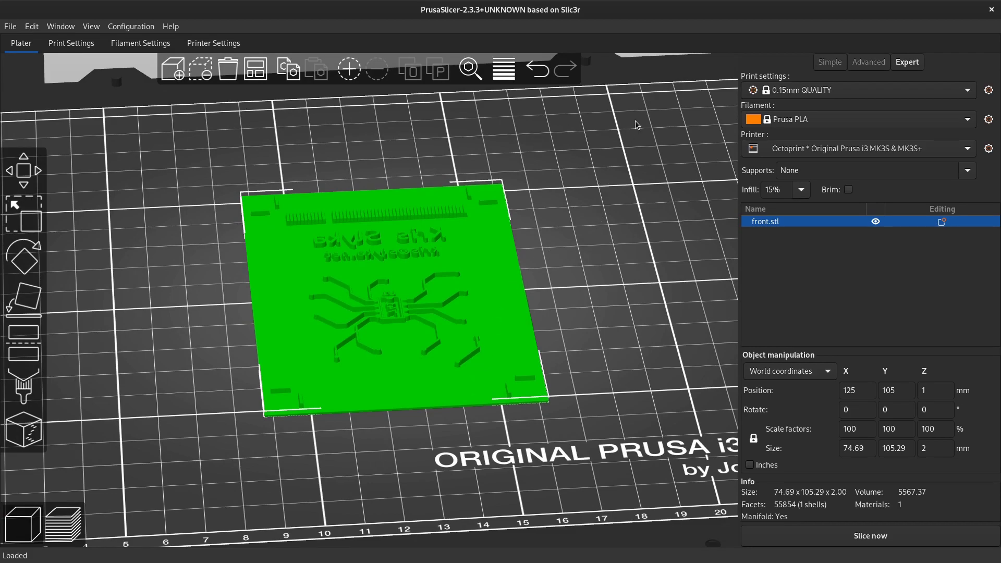
# Keep 0.15mm QUALITY selected in the print settings preset list
pyautogui.click(797, 99)
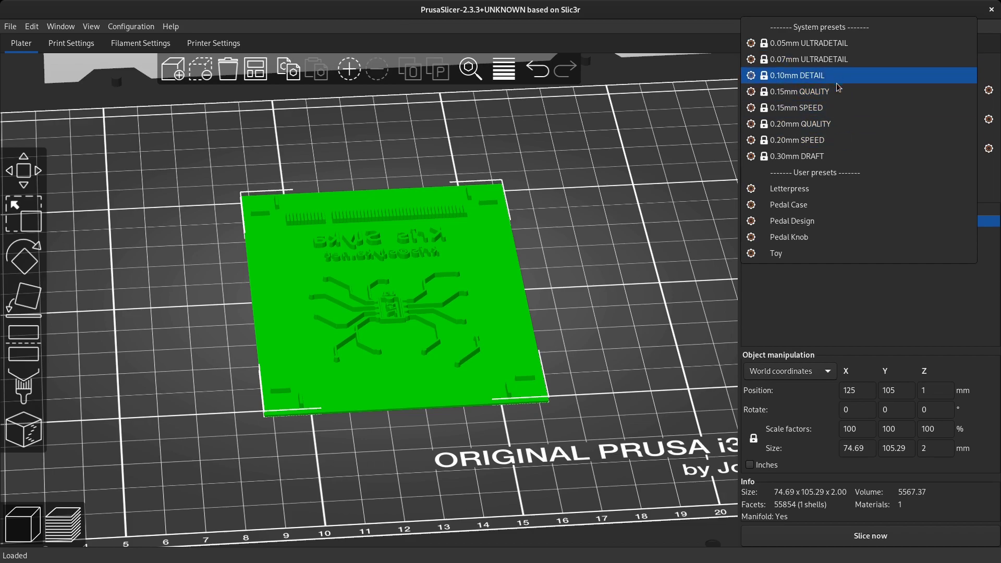
pyautogui.click(806, 93)
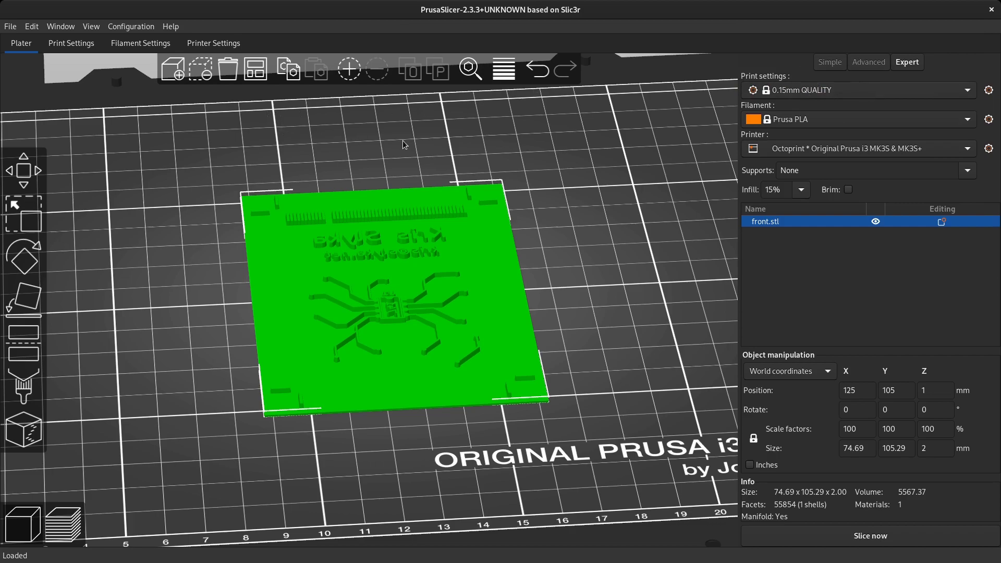
# Set default, first layer, perimeter, external perimeter, infill and solid infill extrusion widths to 0.4
pyautogui.click(70, 46)
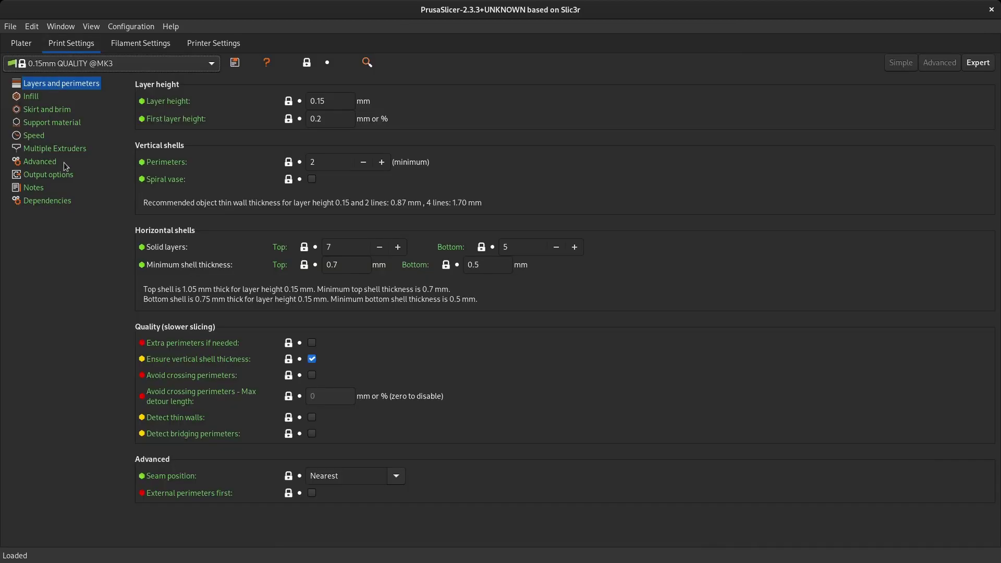
pyautogui.click(41, 162)
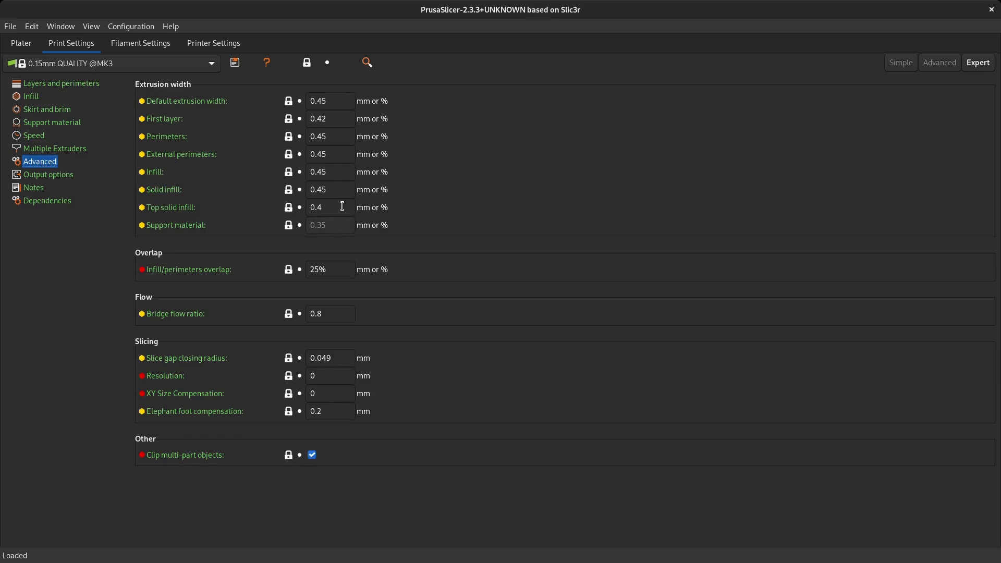
pyautogui.click(354, 103)
pyautogui.click(349, 120)
pyautogui.press('BackSpace')
pyautogui.click(340, 137)
pyautogui.press('BackSpace')
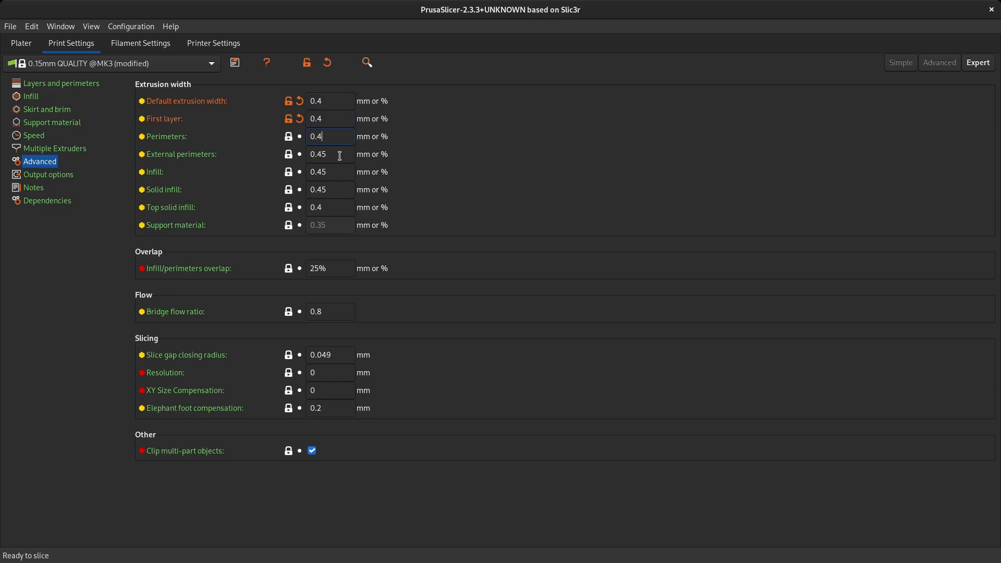
pyautogui.click(340, 155)
pyautogui.press('BackSpace')
pyautogui.click(341, 173)
pyautogui.press('BackSpace')
pyautogui.click(344, 184)
pyautogui.click(340, 207)
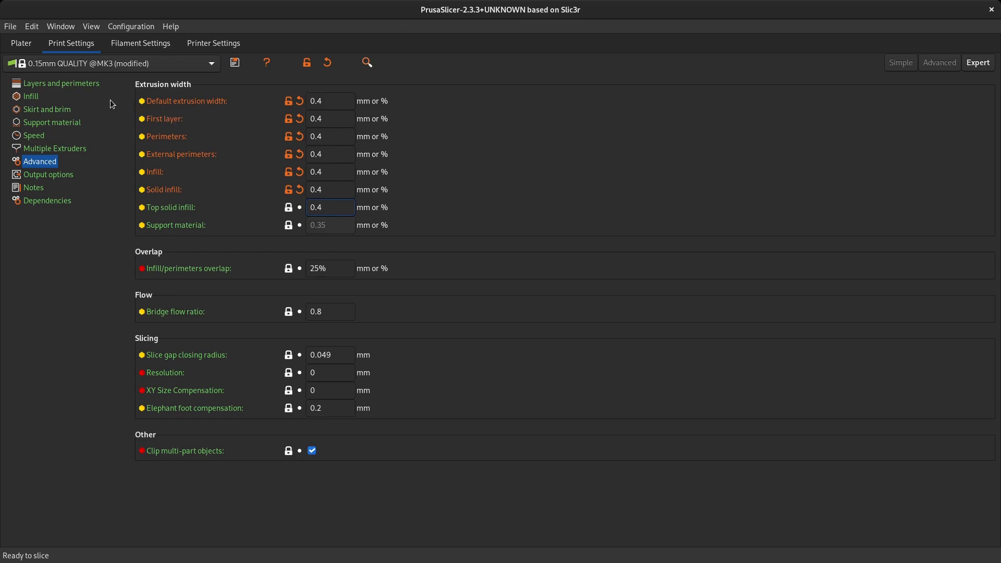
# Keep Monotonic top fill, switch ironing on then off, and return to the Plater
pyautogui.click(77, 83)
pyautogui.click(32, 97)
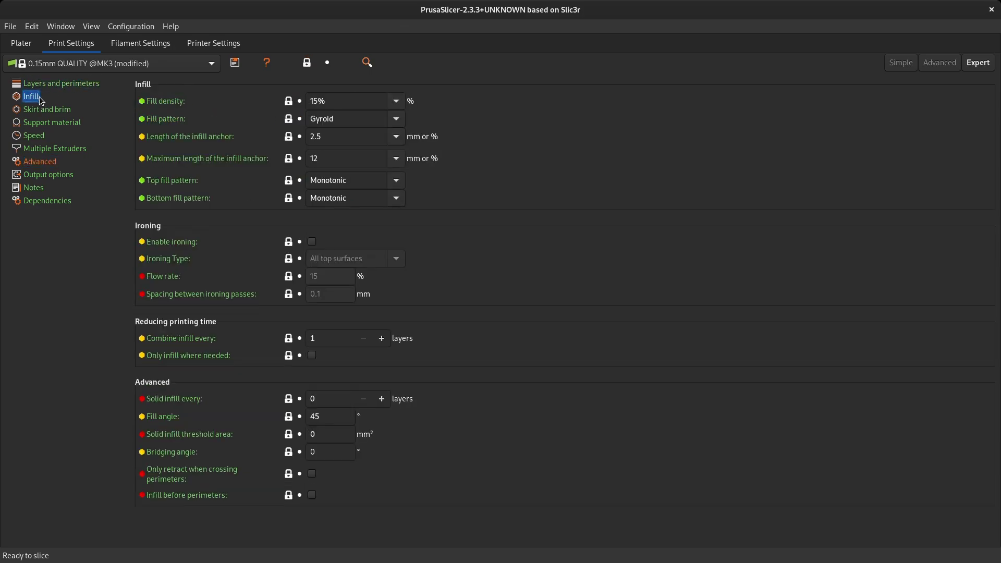
pyautogui.click(396, 181)
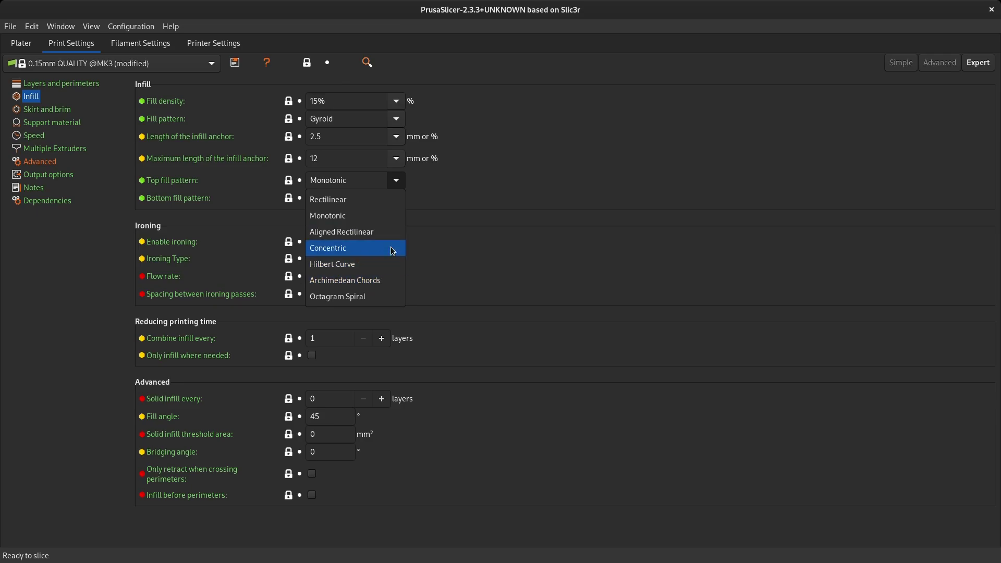
pyautogui.click(443, 252)
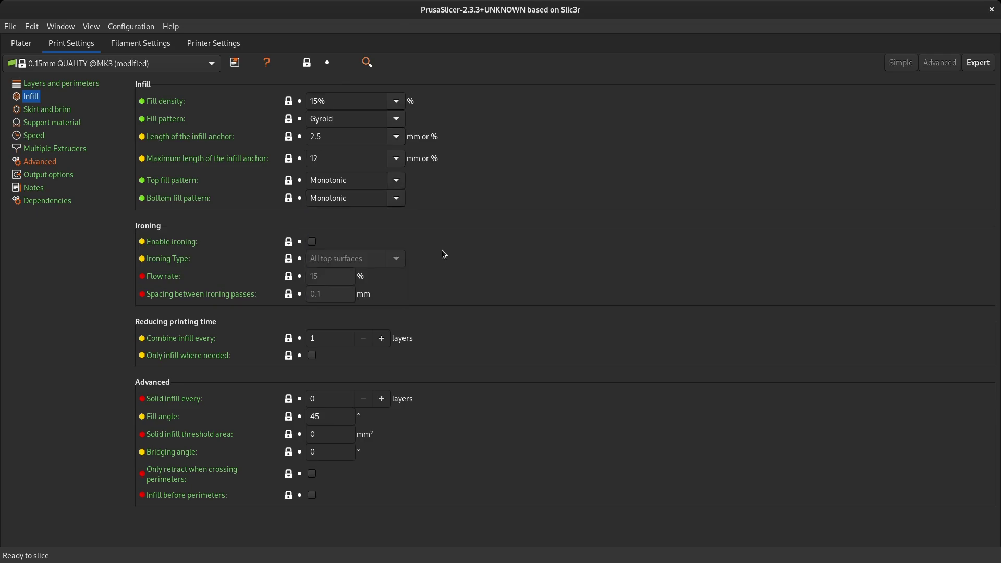
pyautogui.click(313, 242)
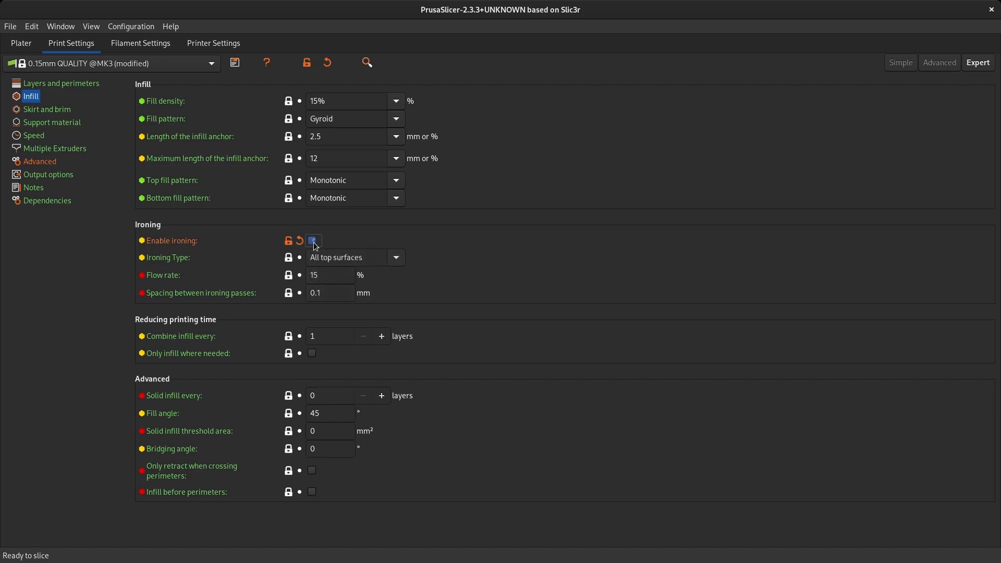
pyautogui.click(314, 242)
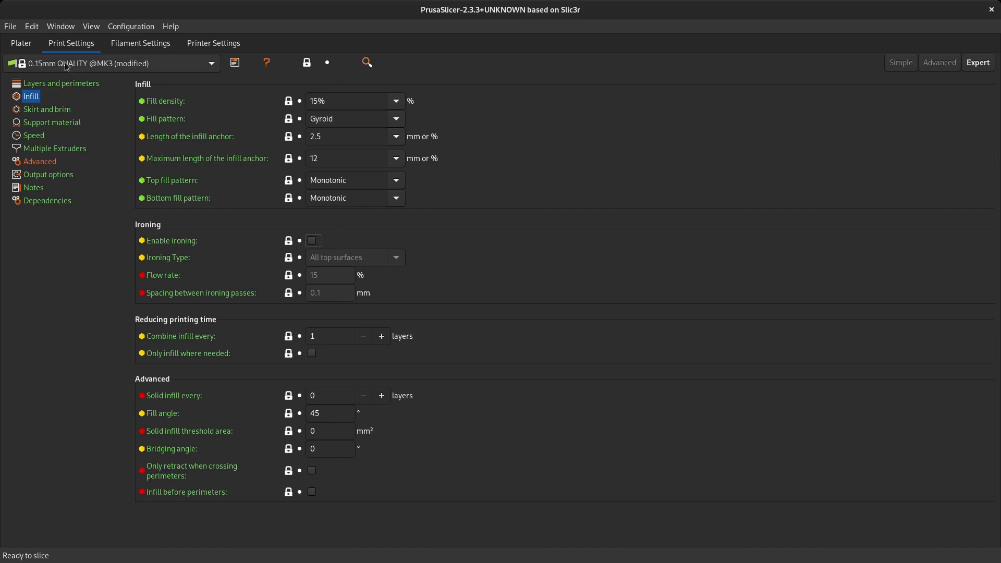
pyautogui.click(20, 45)
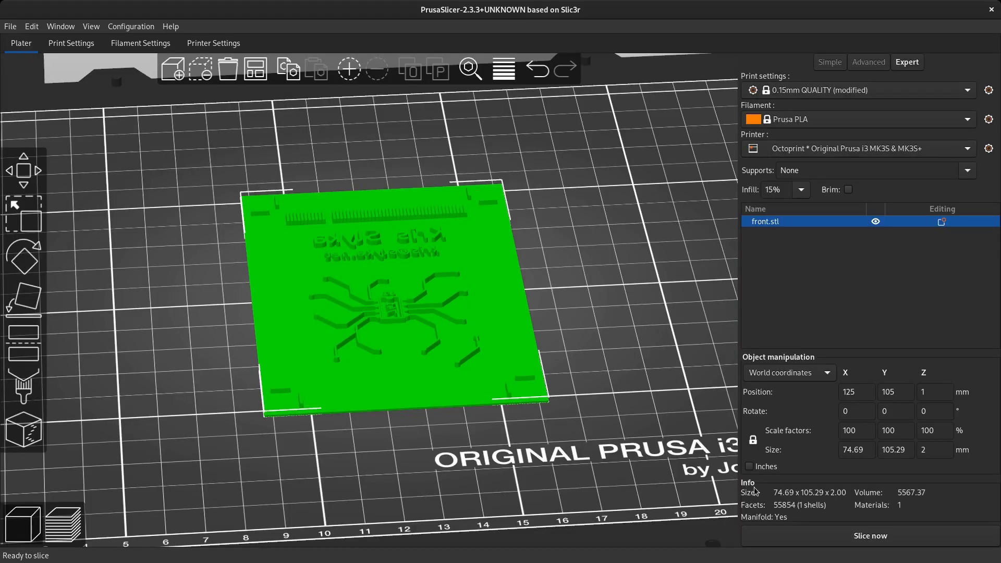
# Slice the front plate, then orbit and zoom the preview to inspect the traces and lettering
pyautogui.click(828, 531)
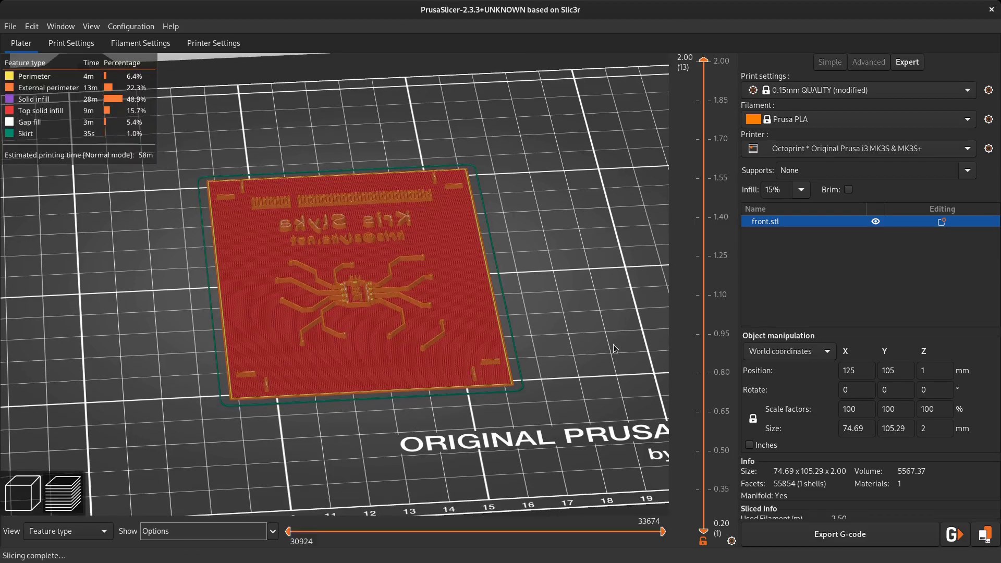
pyautogui.moveTo(615, 309); pyautogui.dragTo(544, 316)
pyautogui.scroll(5, 544, 316)
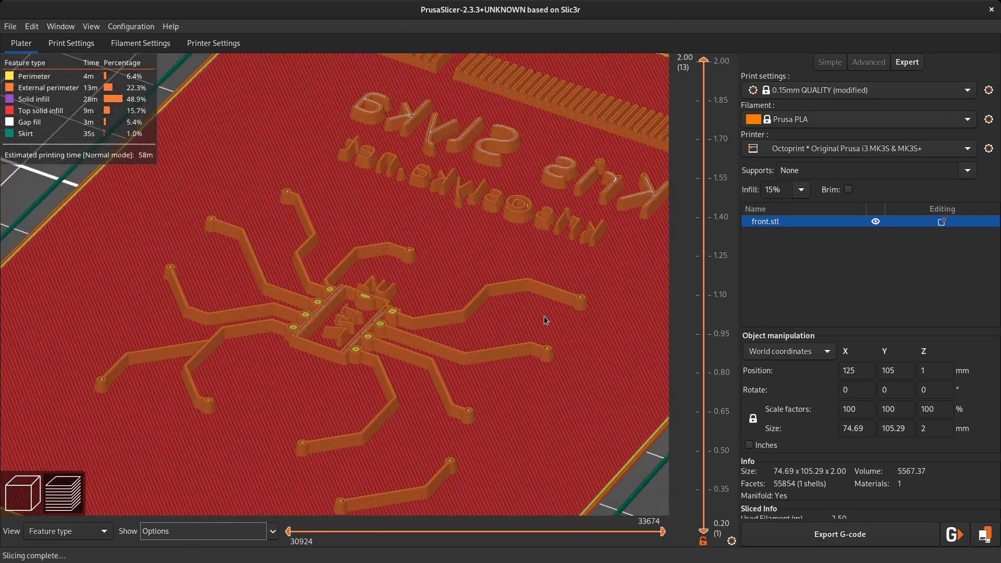
pyautogui.scroll(-5, 558, 282)
pyautogui.moveTo(558, 282); pyautogui.dragTo(499, 298)
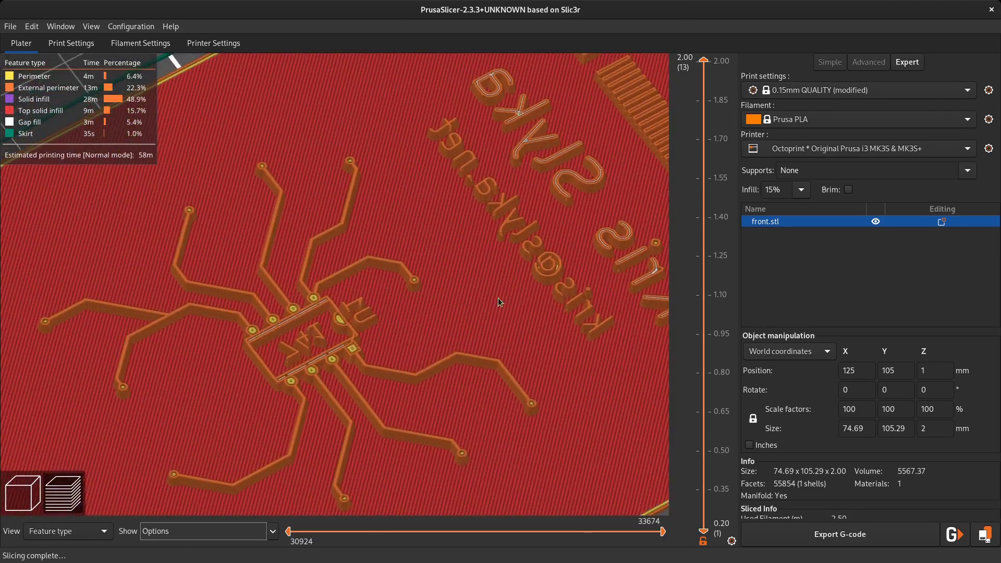
pyautogui.scroll(5, 430, 324)
pyautogui.moveTo(431, 328); pyautogui.dragTo(554, 255)
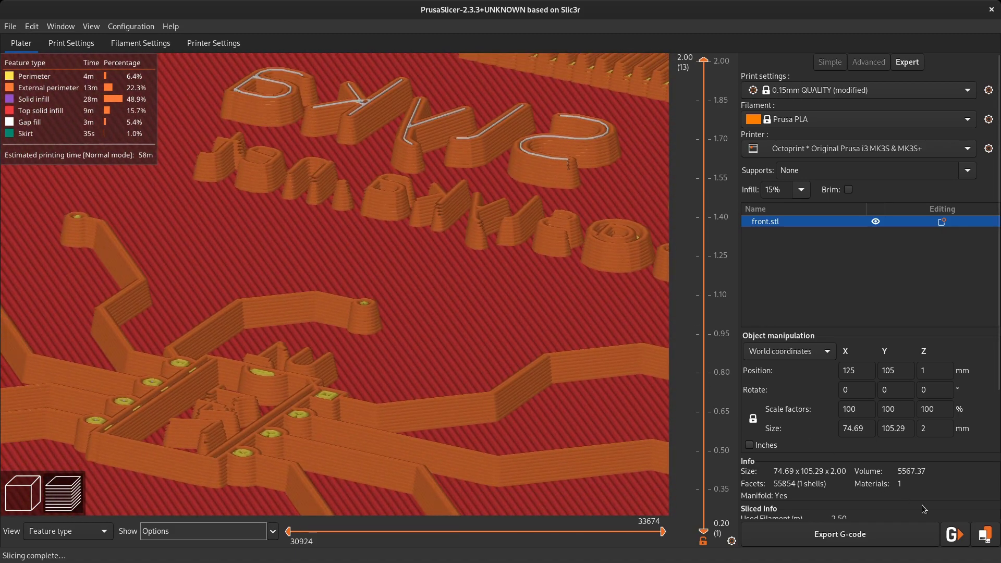